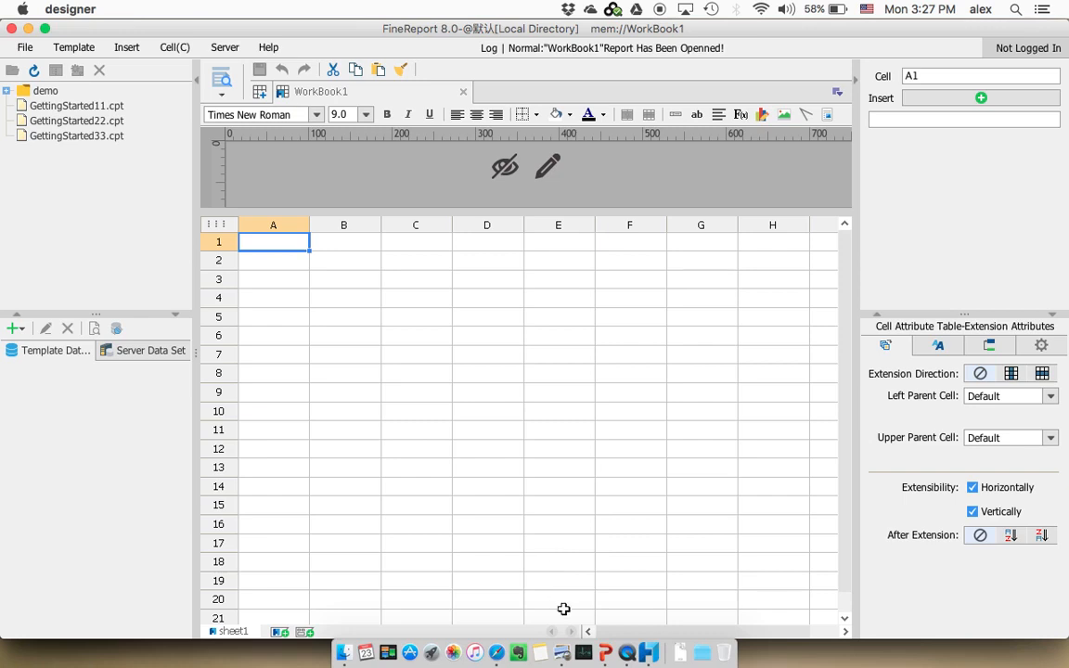
Switch to PowerPoint, view the Lesson 2 slide with the four steps to create a report template, and return to FineReport
{"action": "left_click", "coordinate": [603, 648]}
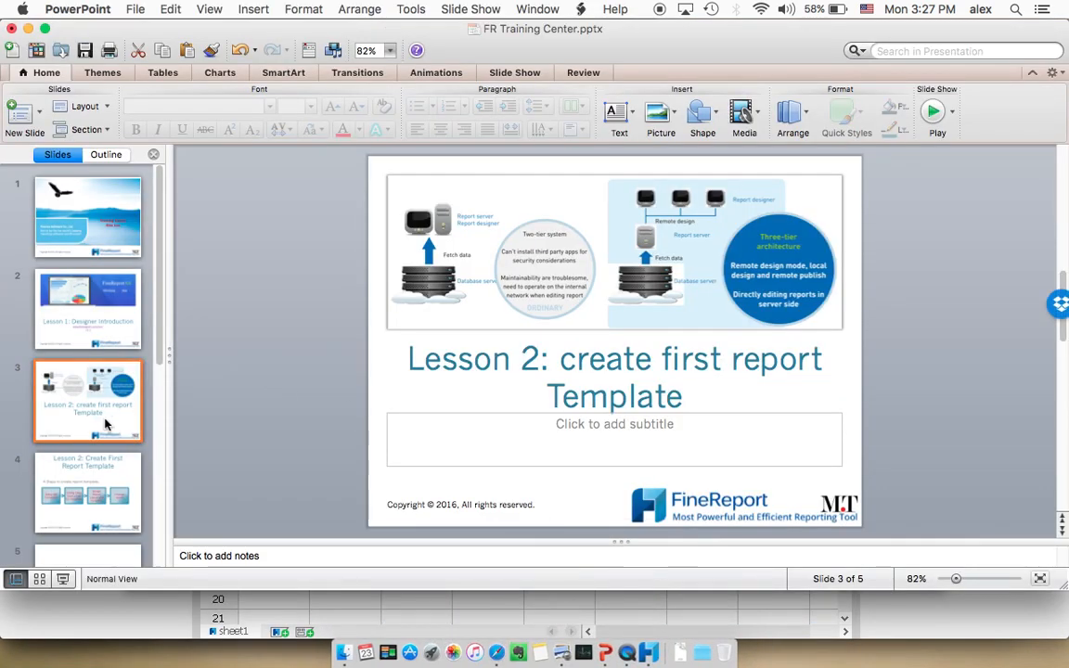
{"action": "left_click", "coordinate": [82, 482]}
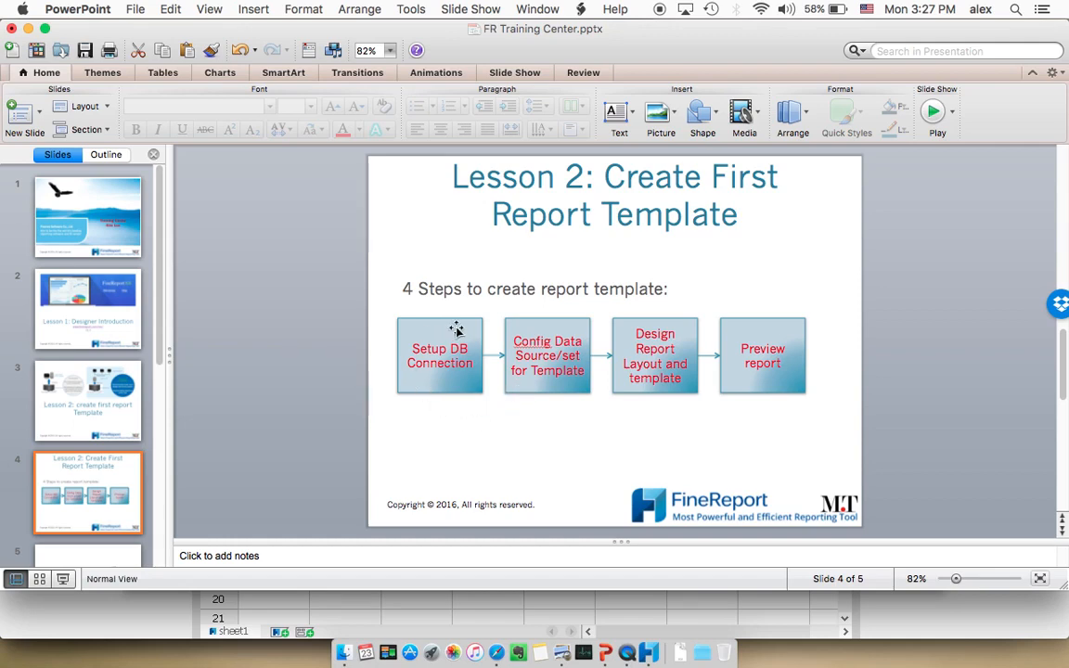
{"action": "left_click", "coordinate": [529, 608]}
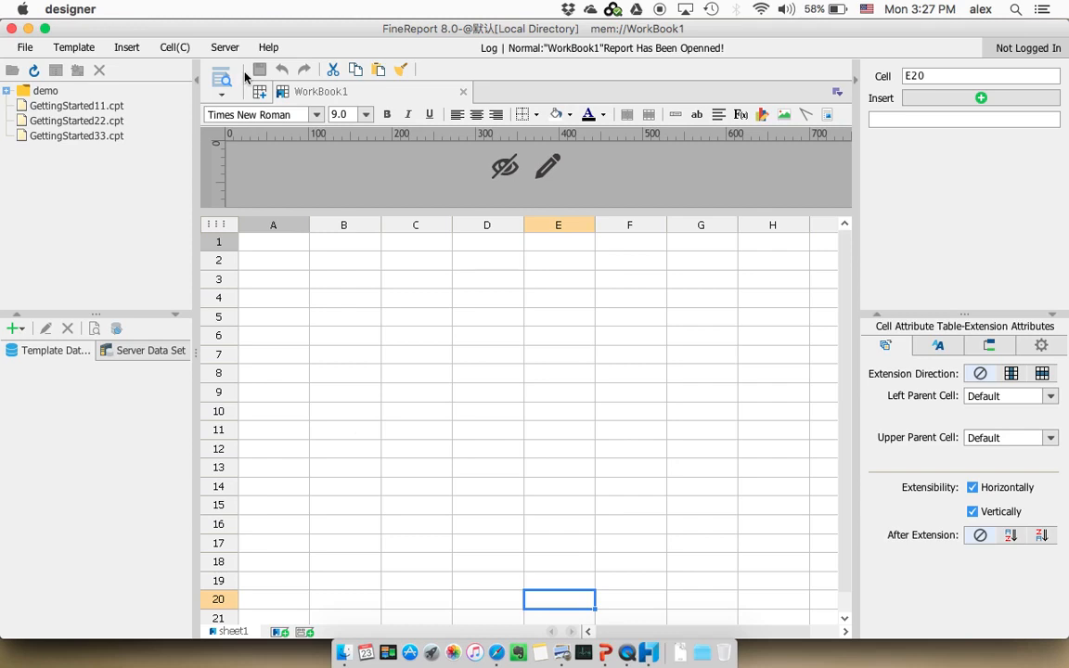
View the FRDemo settings in the data connection definitions, accept them, and list the server data sets
{"action": "left_click", "coordinate": [223, 47]}
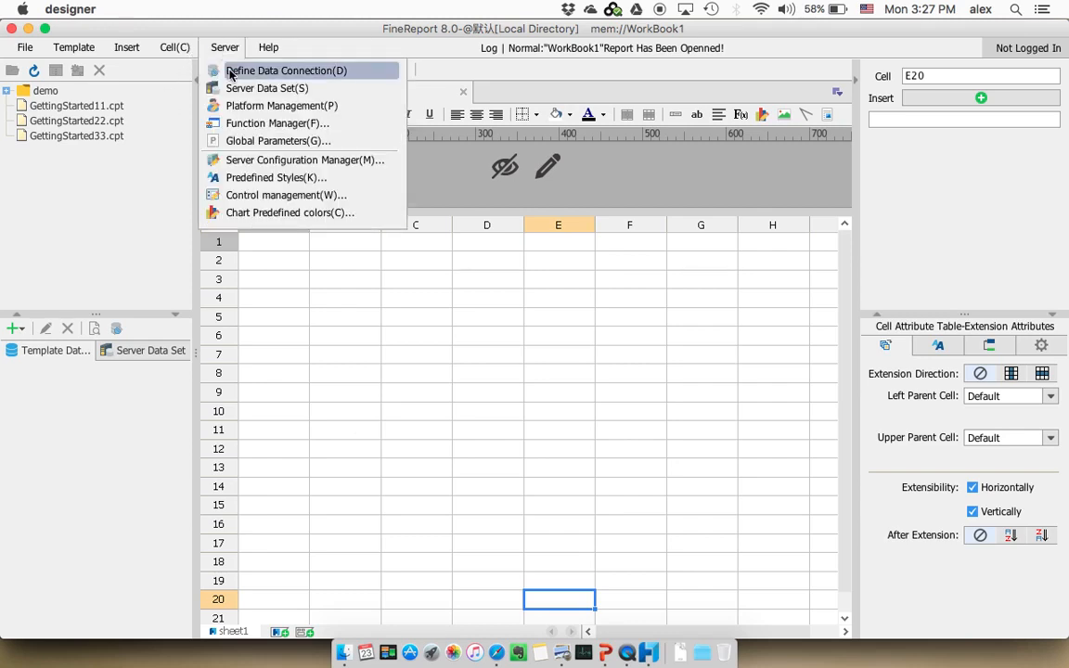
{"action": "left_click", "coordinate": [231, 72]}
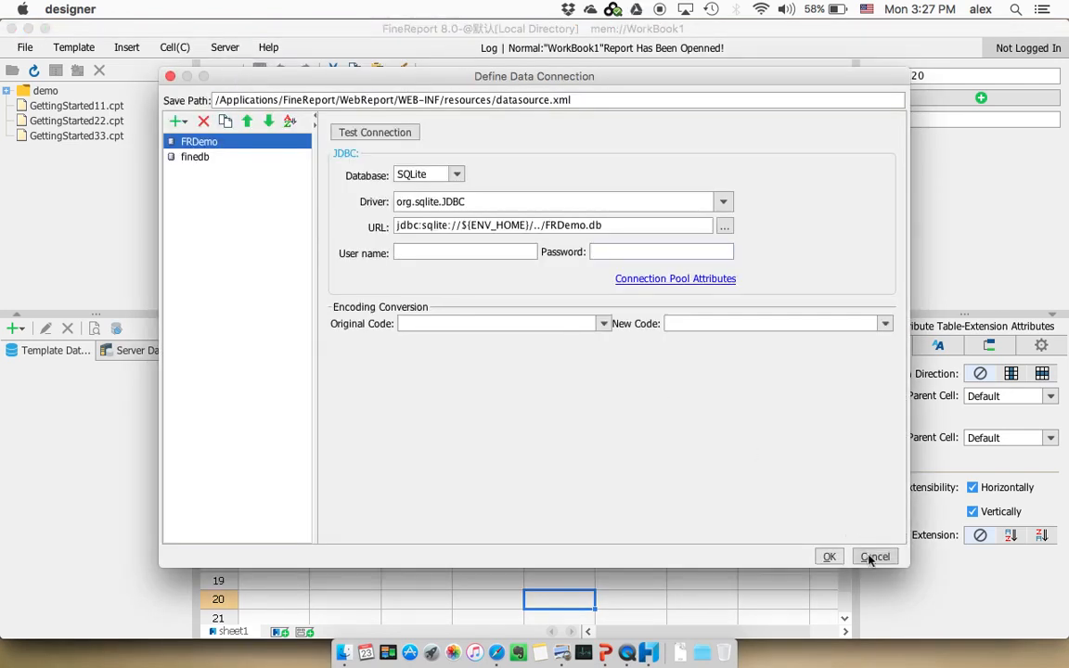
{"action": "left_click", "coordinate": [828, 556]}
{"action": "left_click", "coordinate": [134, 353]}
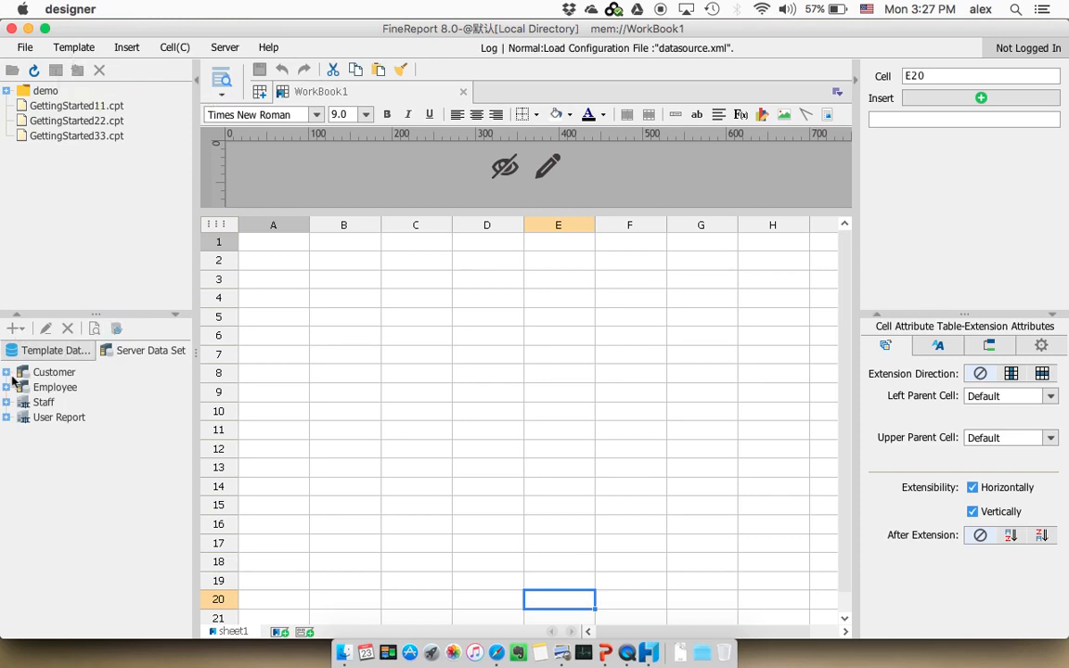
{"action": "left_click", "coordinate": [224, 47]}
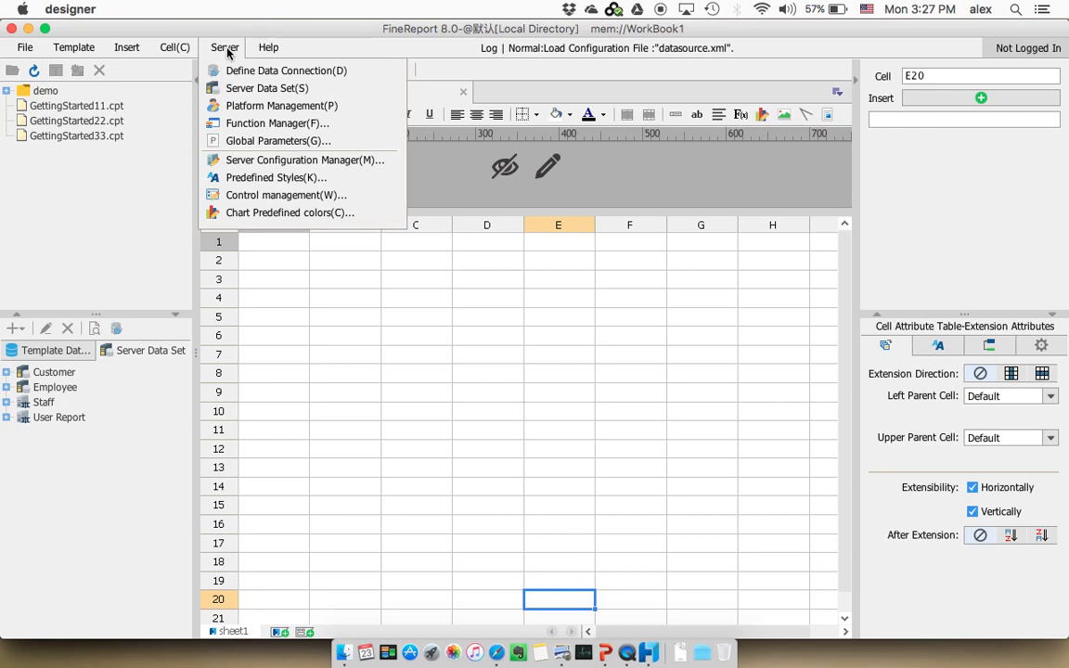
{"action": "left_click", "coordinate": [159, 108]}
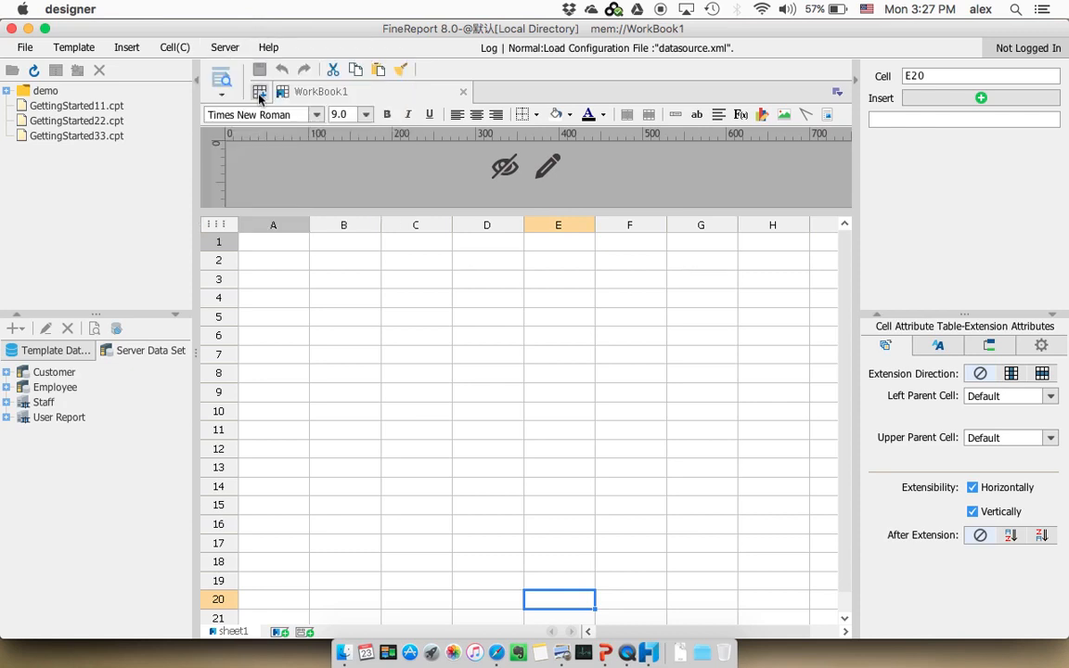
Reopen the data connection definitions, look over the available connection types, and test the FRDemo connection
{"action": "left_click", "coordinate": [224, 47]}
{"action": "left_click", "coordinate": [240, 70]}
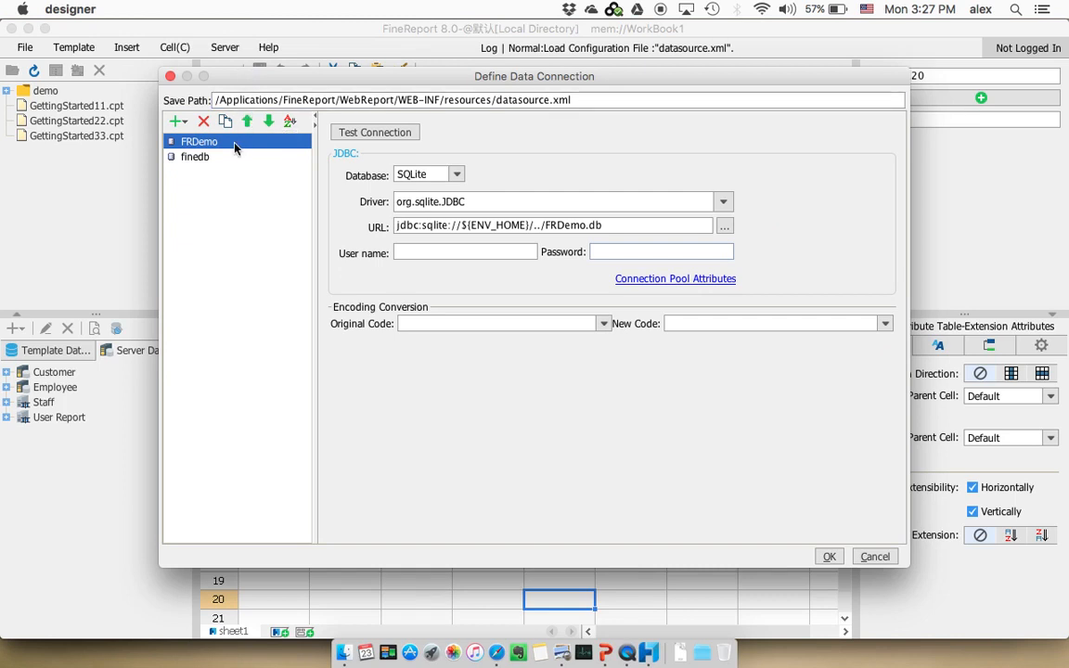
{"action": "left_click", "coordinate": [183, 128]}
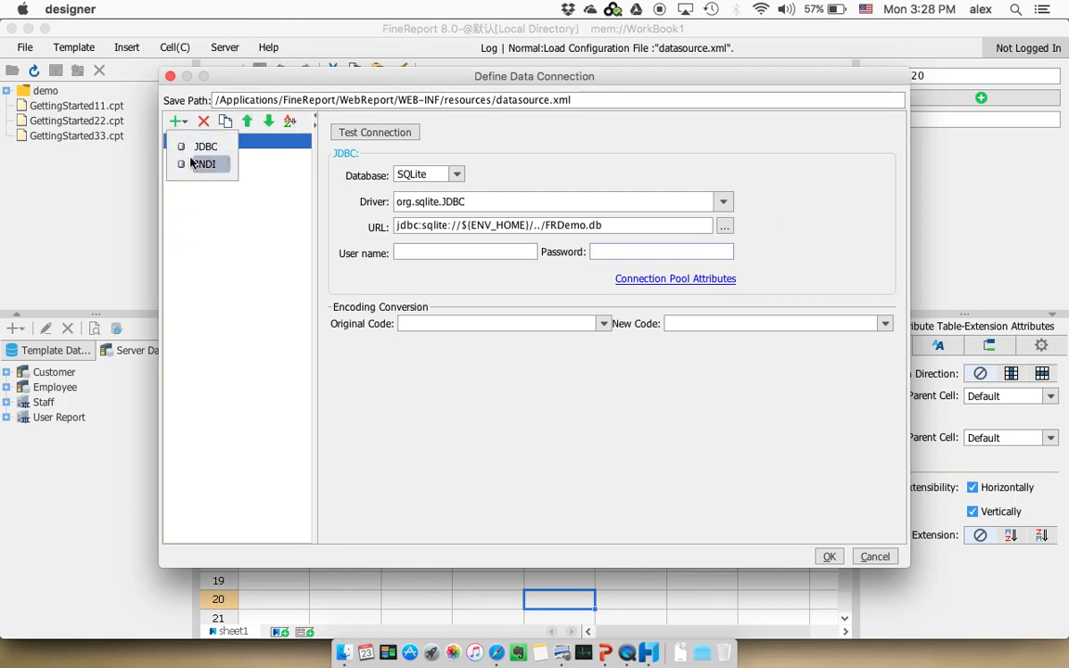
{"action": "left_click", "coordinate": [208, 207]}
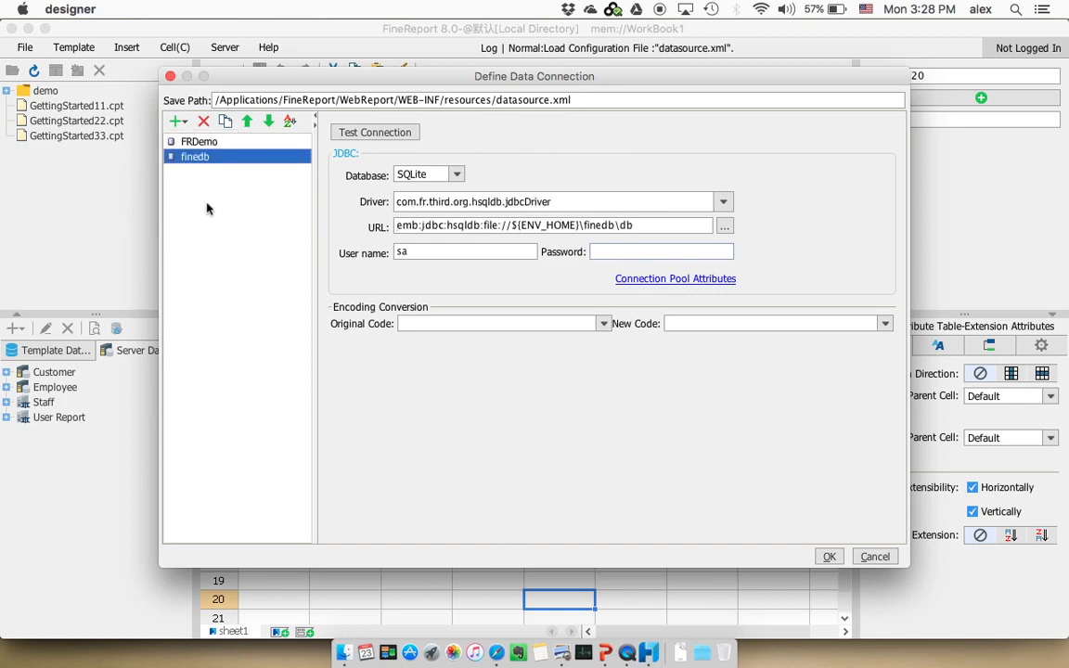
{"action": "left_click", "coordinate": [197, 144]}
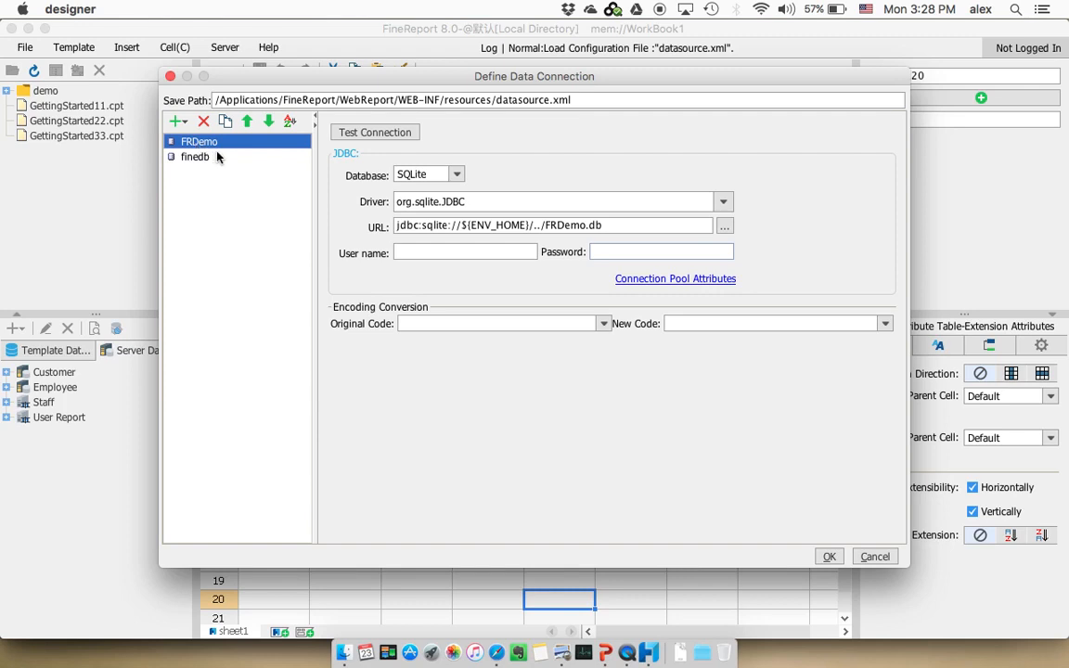
{"action": "left_click", "coordinate": [385, 133]}
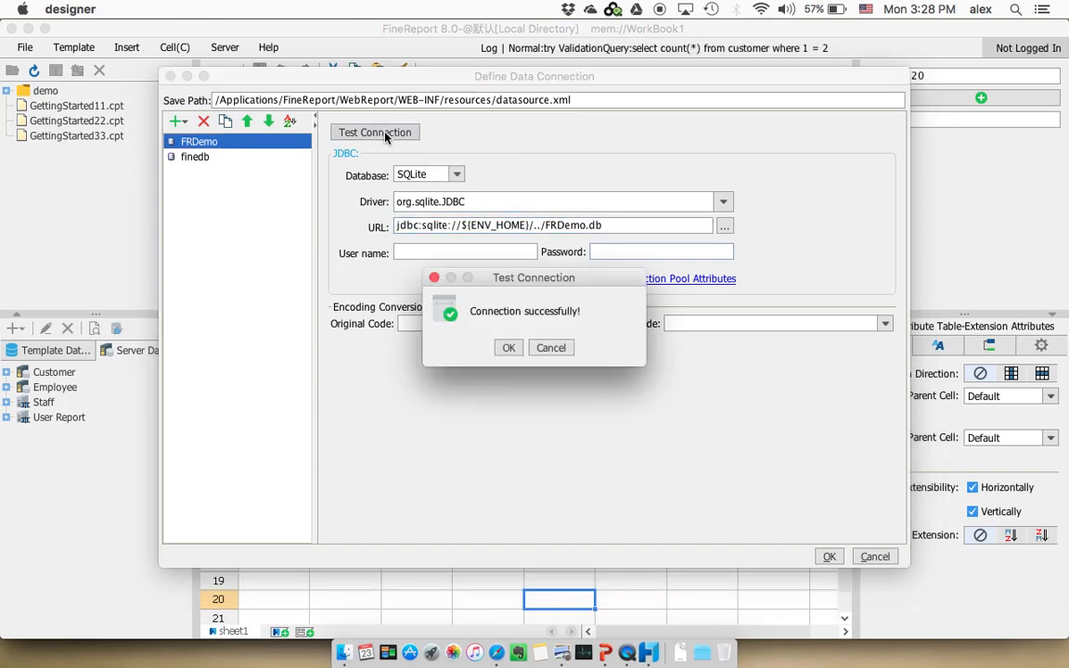
{"action": "left_click", "coordinate": [509, 348]}
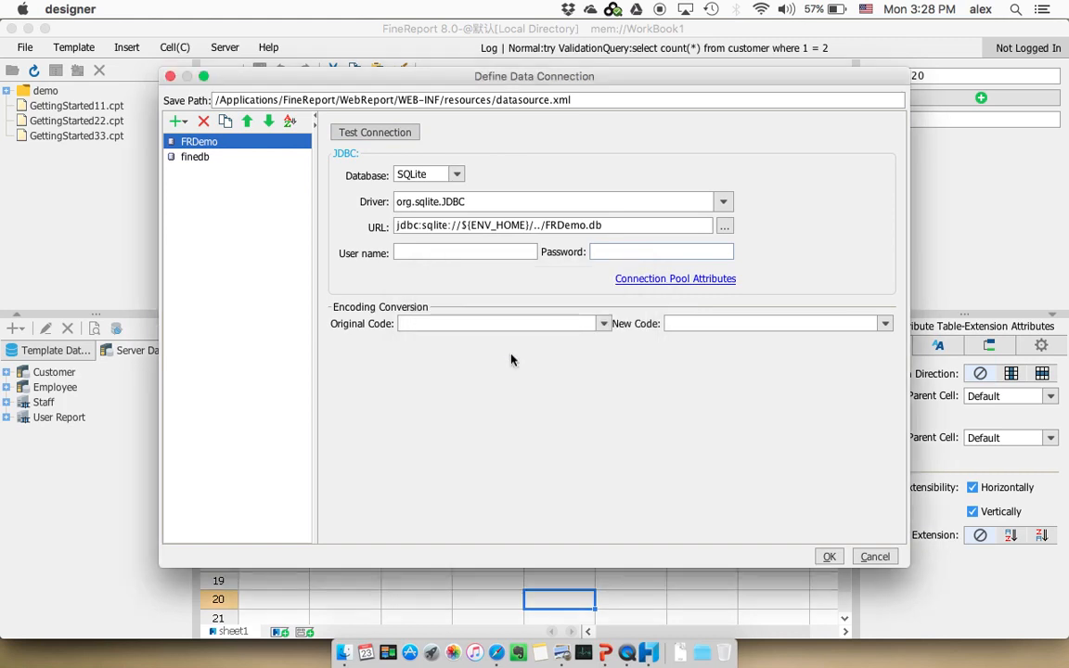
Compare the finedb and FRDemo connection settings and close the data connection definitions
{"action": "left_click", "coordinate": [196, 159]}
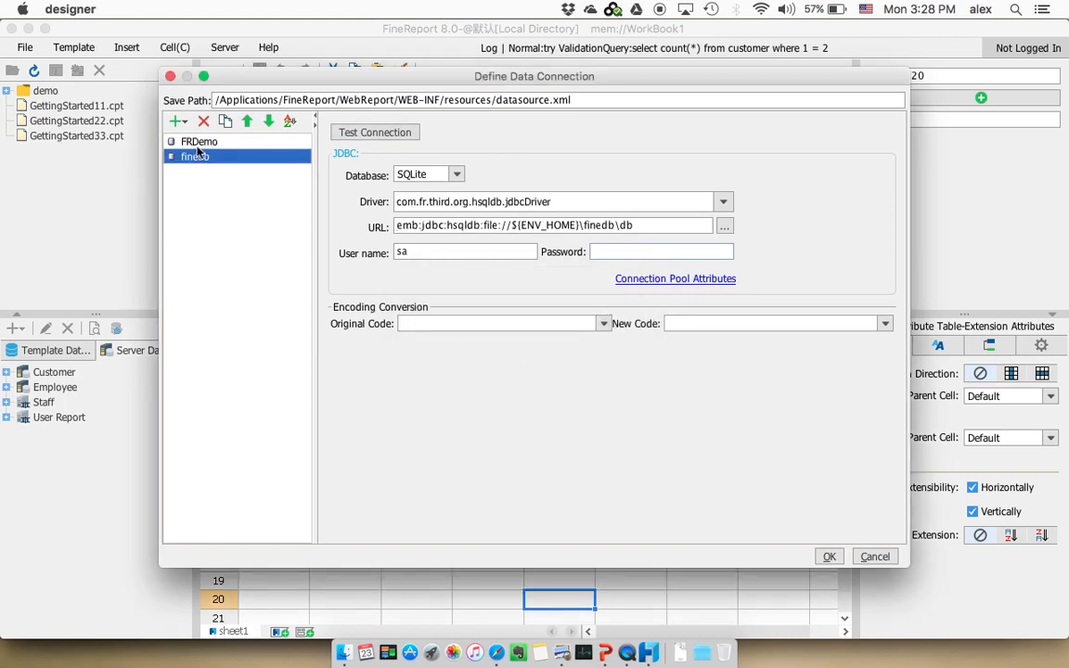
{"action": "left_click", "coordinate": [198, 147]}
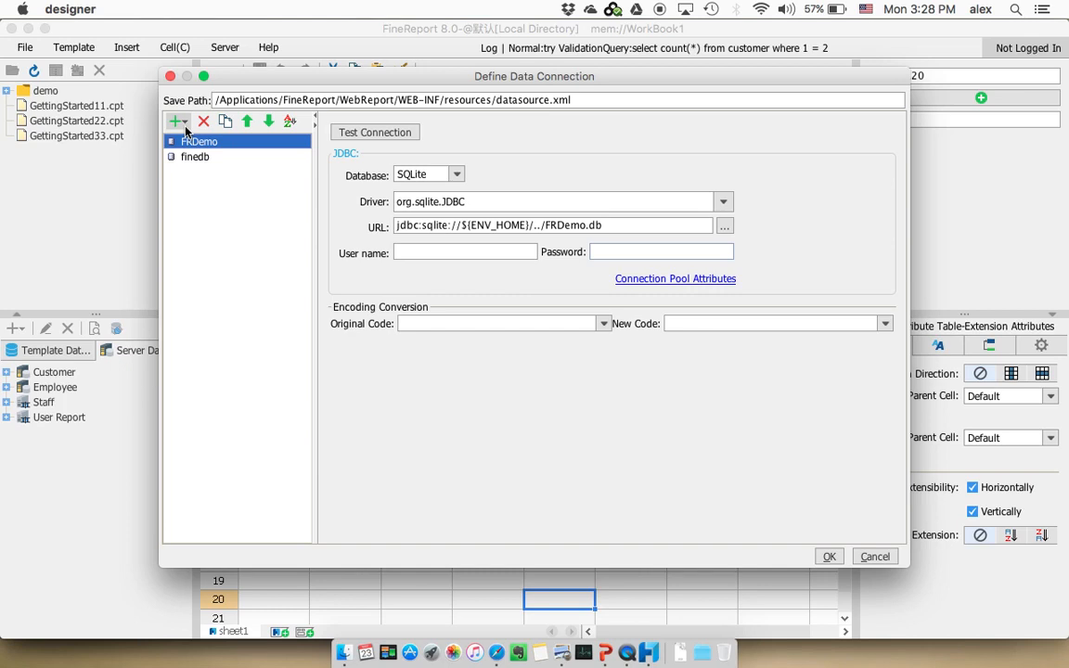
{"action": "left_click", "coordinate": [171, 77]}
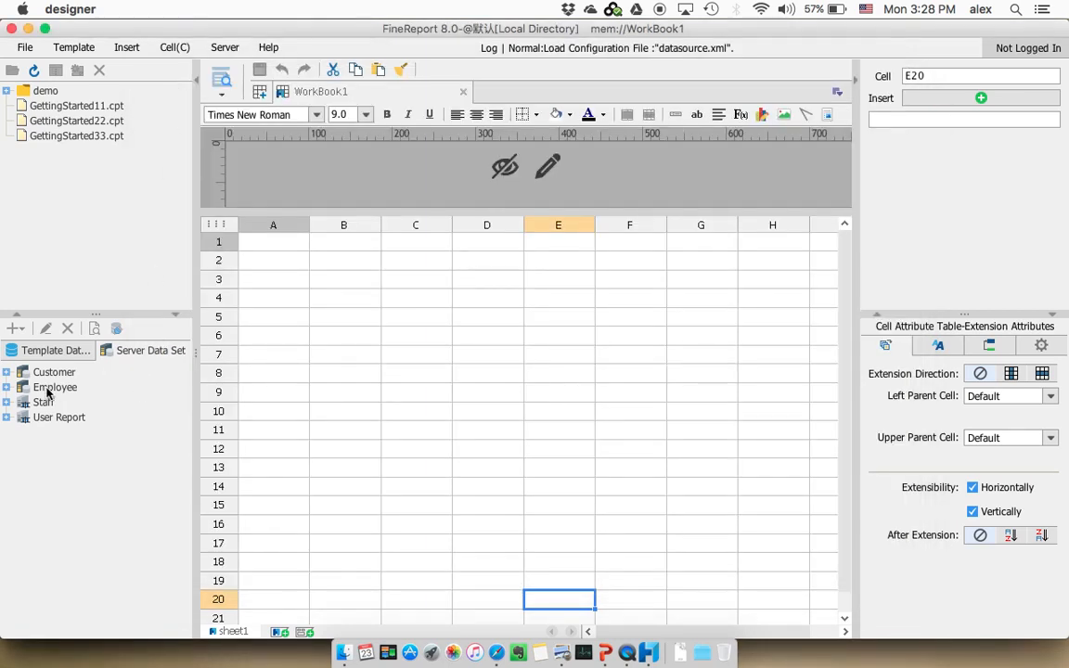
Examine the fields of the Customer and Employee server data sets, collapsing each one again
{"action": "left_click", "coordinate": [8, 373]}
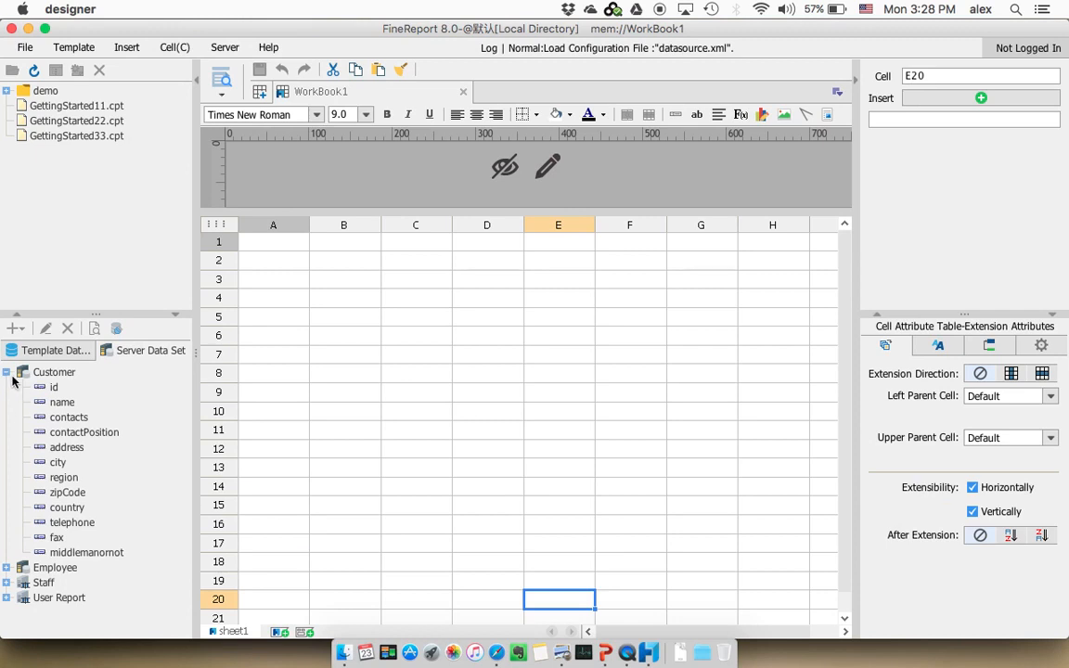
{"action": "left_click", "coordinate": [6, 372]}
{"action": "left_click", "coordinate": [6, 388]}
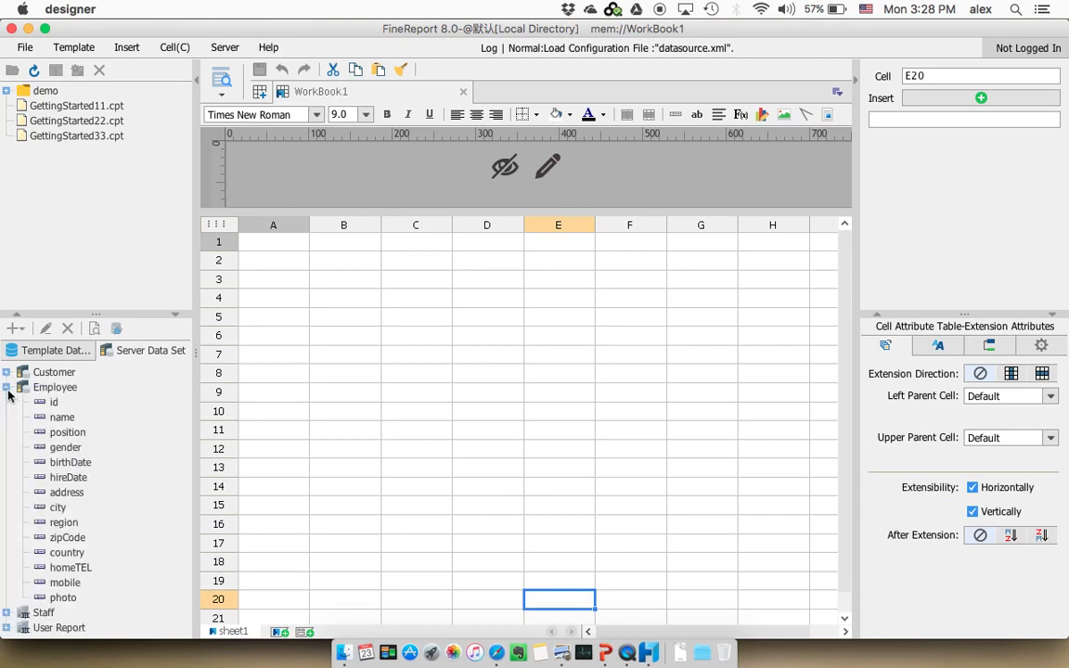
{"action": "left_click", "coordinate": [6, 388]}
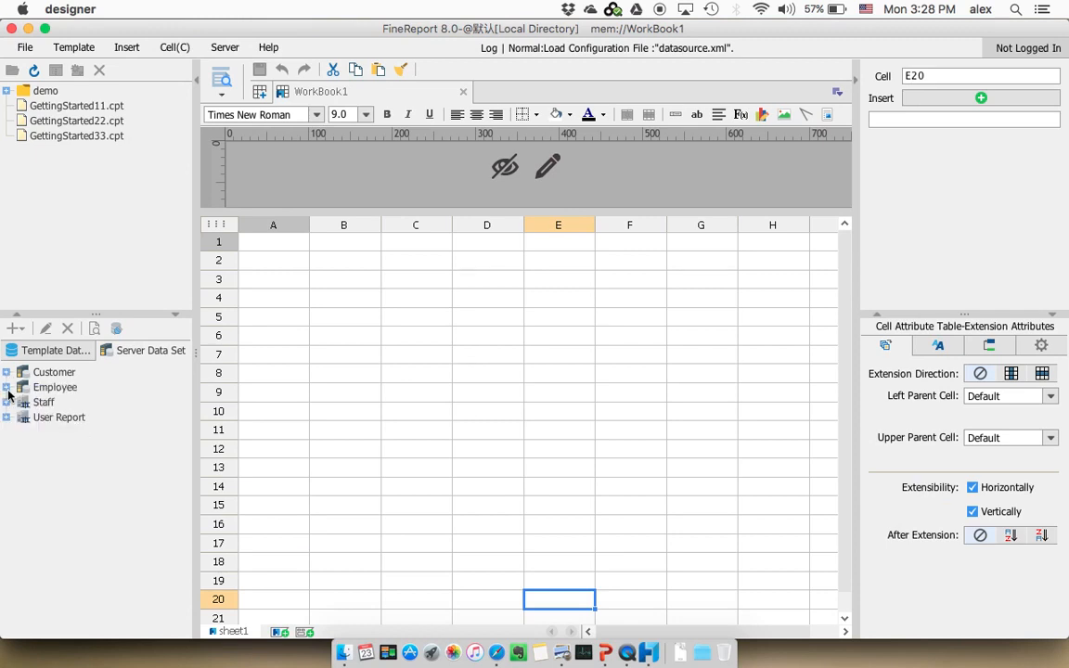
Review the four-step slide in PowerPoint again, then return to FineReport and show the template data sets
{"action": "left_click", "coordinate": [613, 645]}
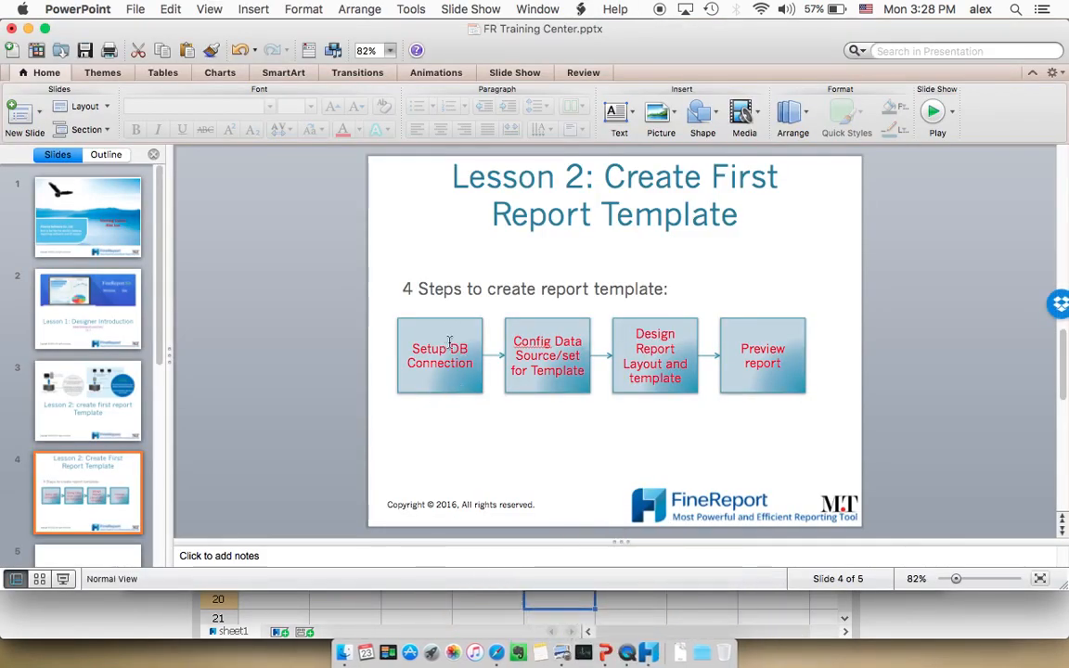
{"action": "left_click", "coordinate": [501, 600]}
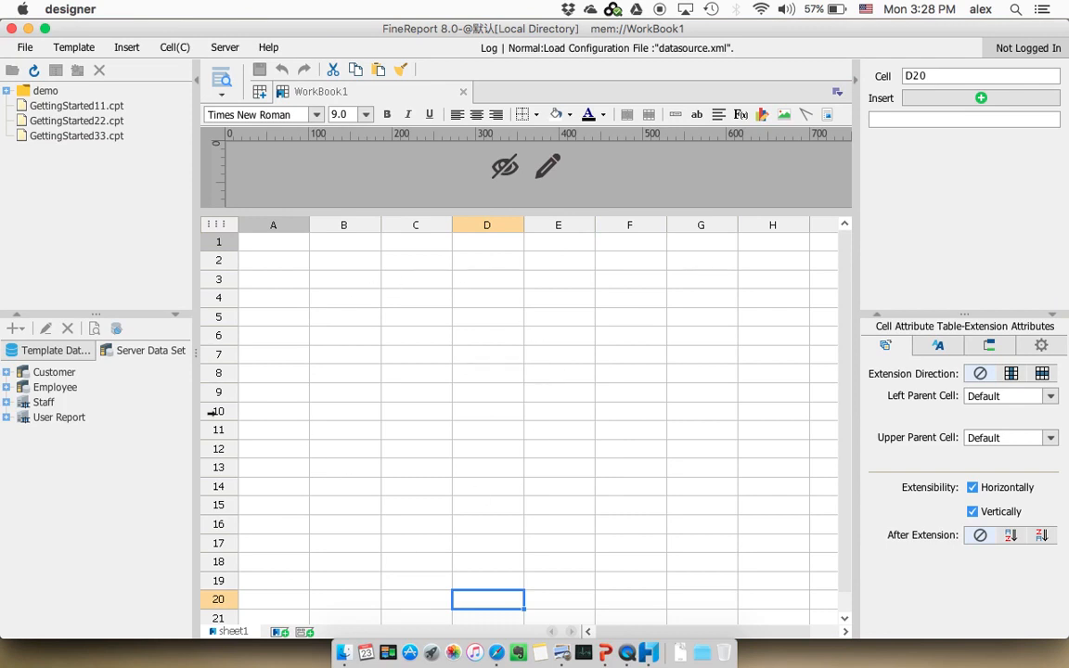
{"action": "left_click", "coordinate": [51, 349]}
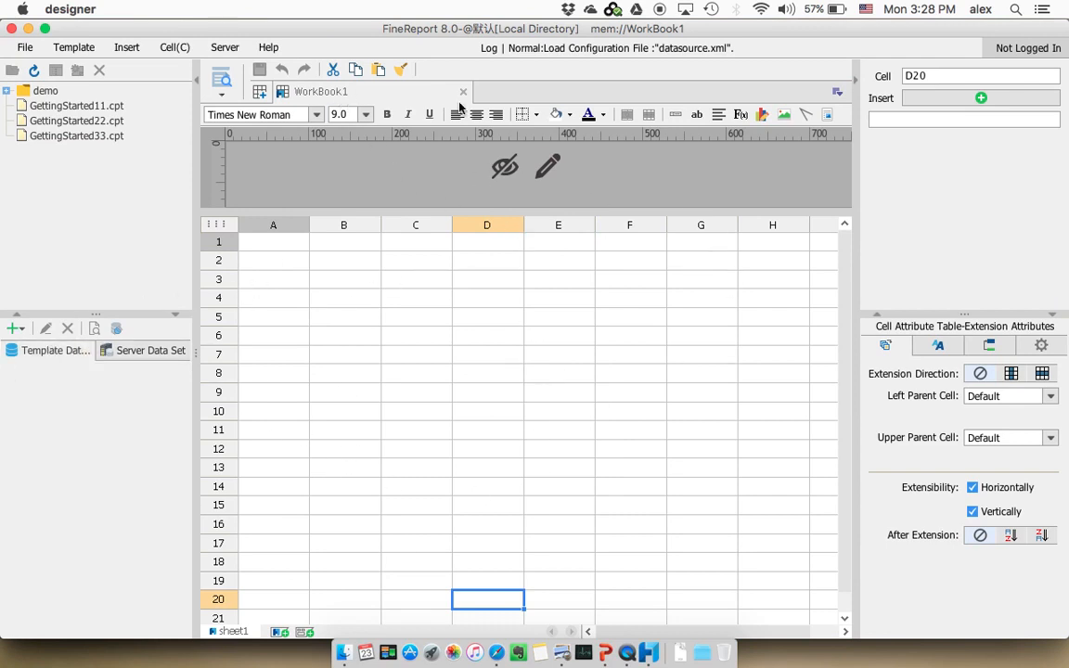
Create a new blank workbook and select cell B2
{"action": "left_click", "coordinate": [263, 93]}
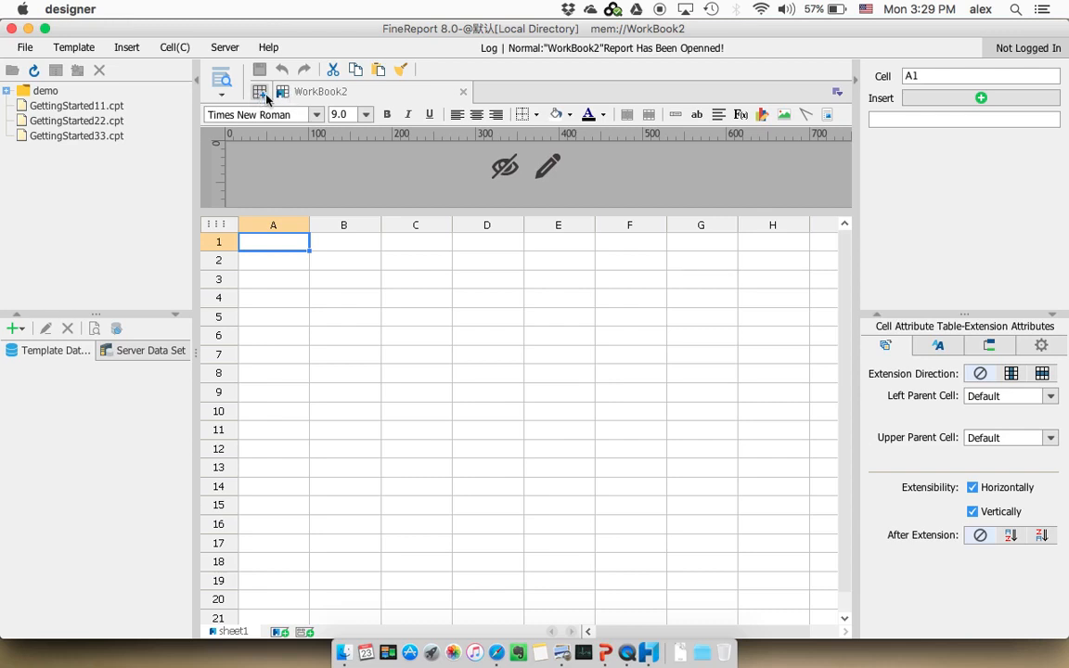
{"action": "left_click", "coordinate": [28, 47]}
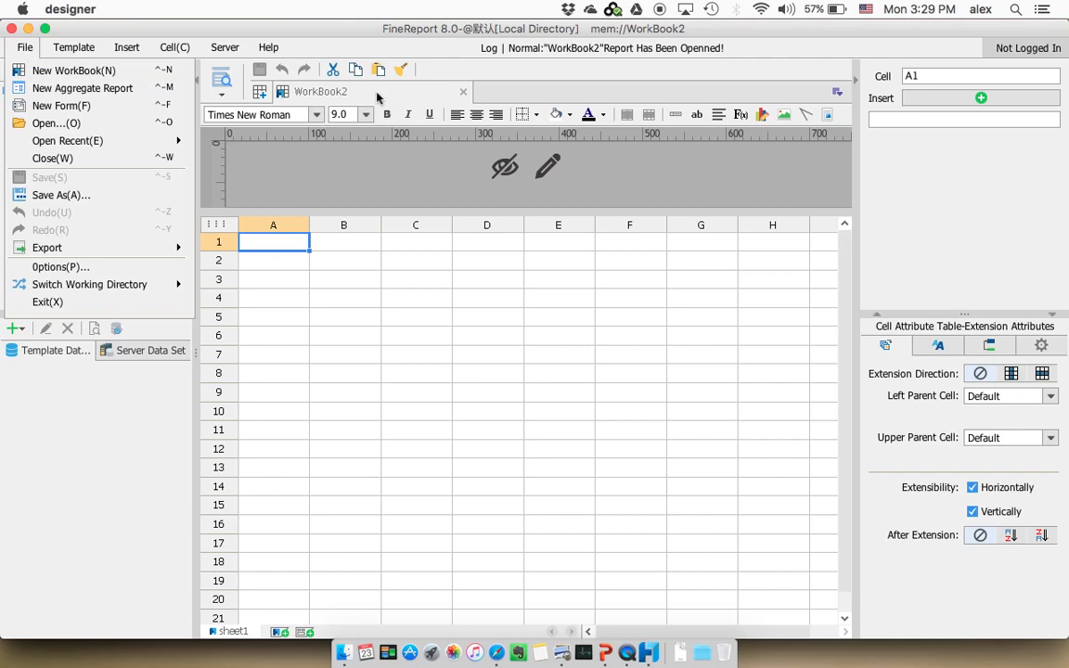
{"action": "left_click", "coordinate": [317, 262]}
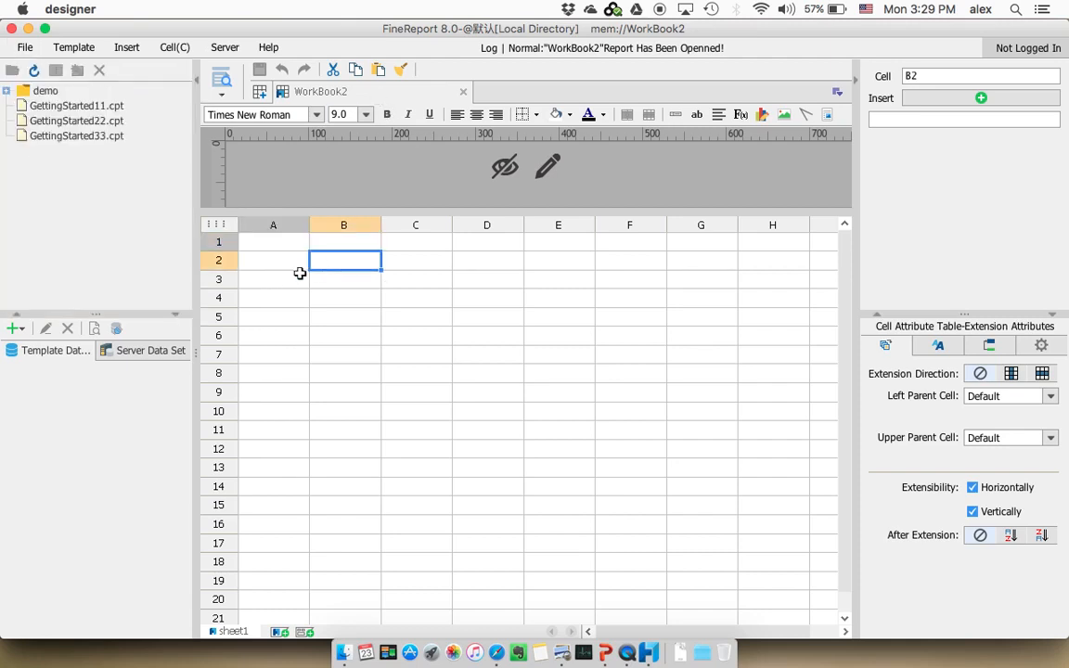
{"action": "left_click", "coordinate": [16, 331]}
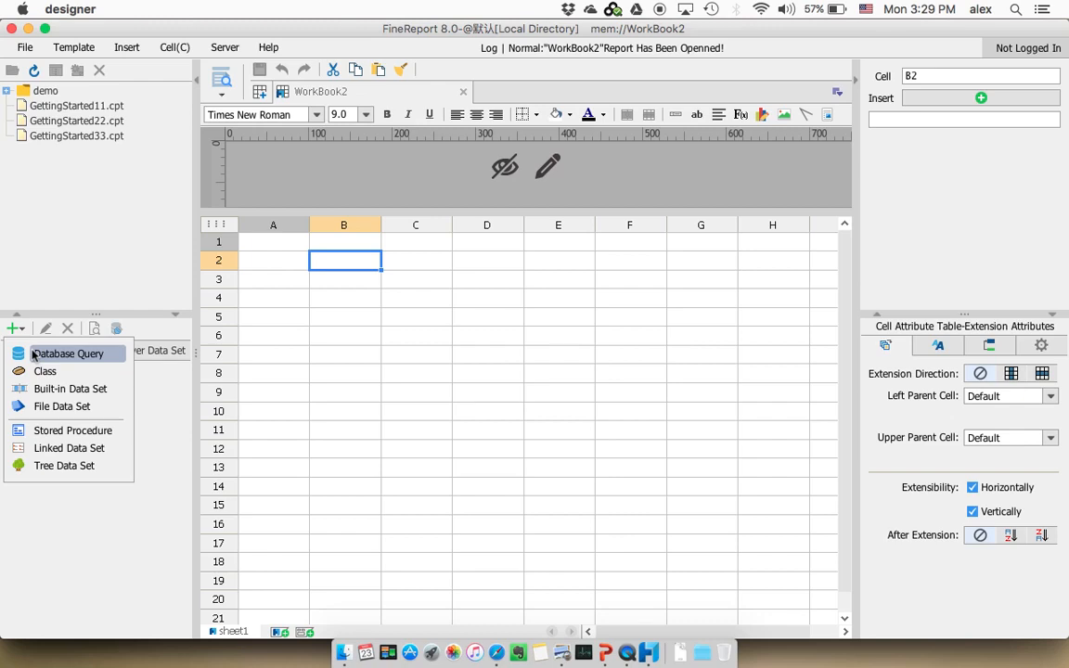
{"action": "left_click", "coordinate": [146, 367]}
{"action": "left_click", "coordinate": [149, 351]}
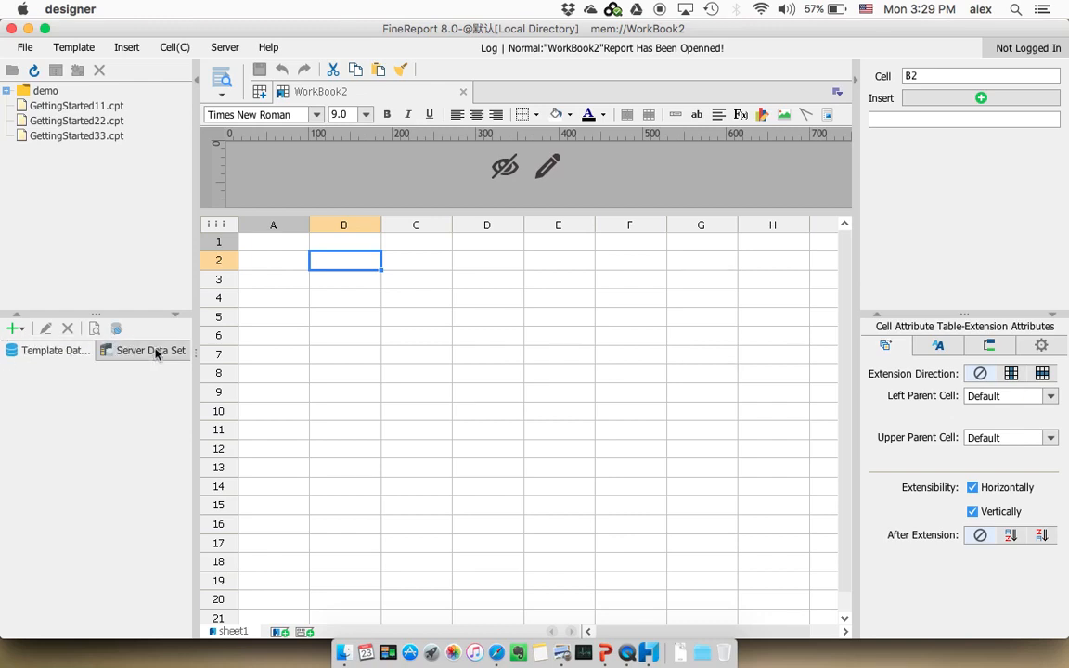
{"action": "left_click", "coordinate": [28, 349]}
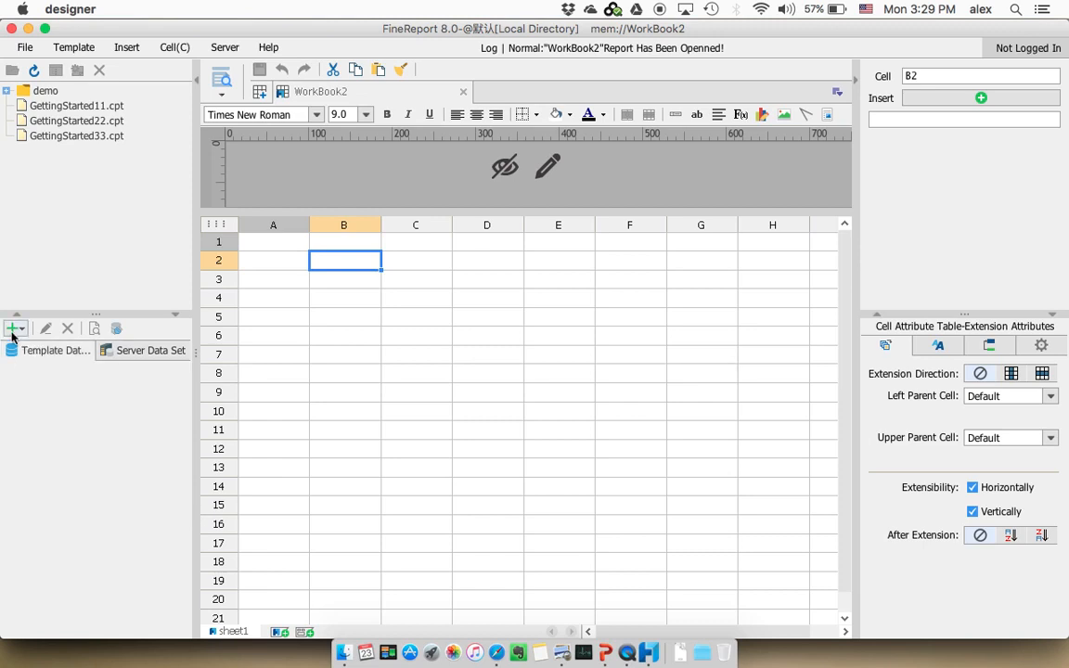
Add a database query data set to the template with the name ds1
{"action": "left_click", "coordinate": [17, 328]}
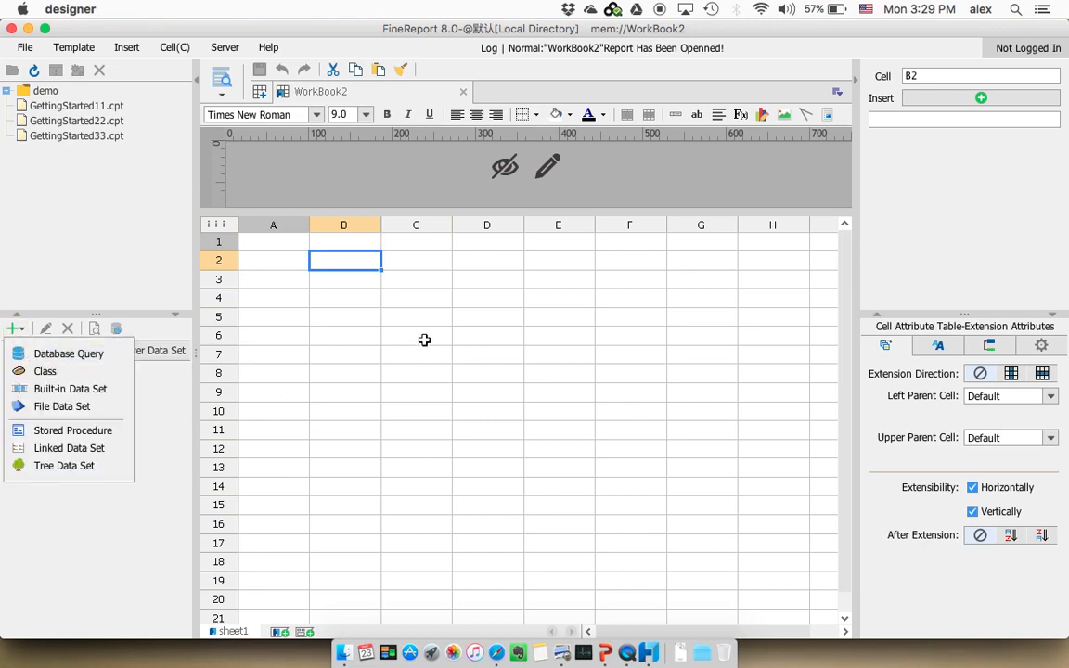
{"action": "left_click", "coordinate": [85, 355]}
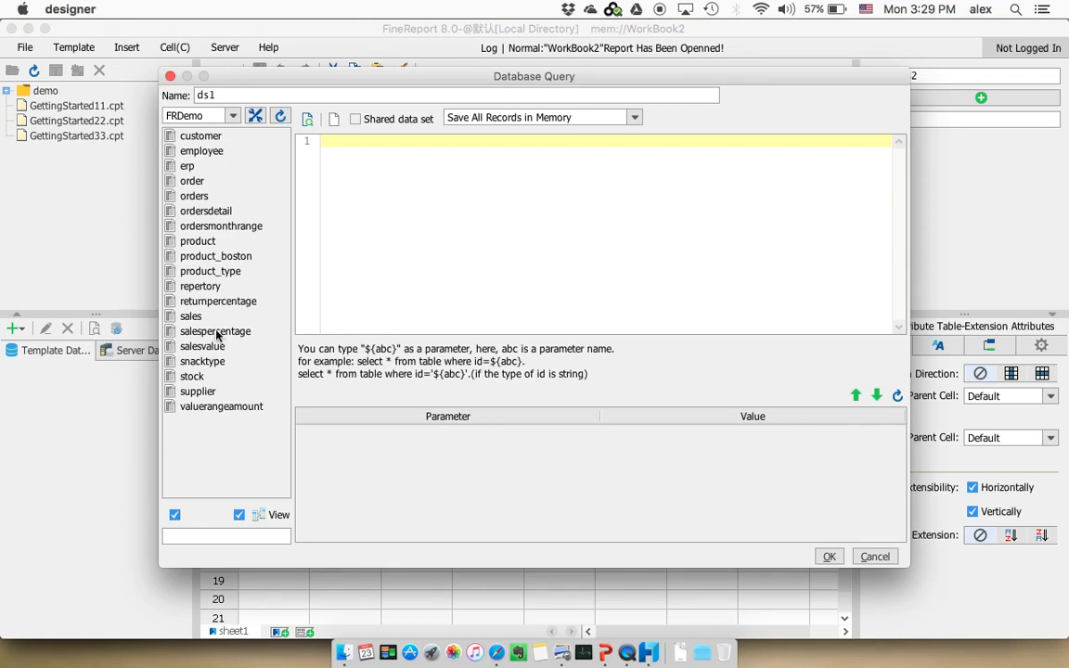
{"action": "left_click", "coordinate": [240, 93]}
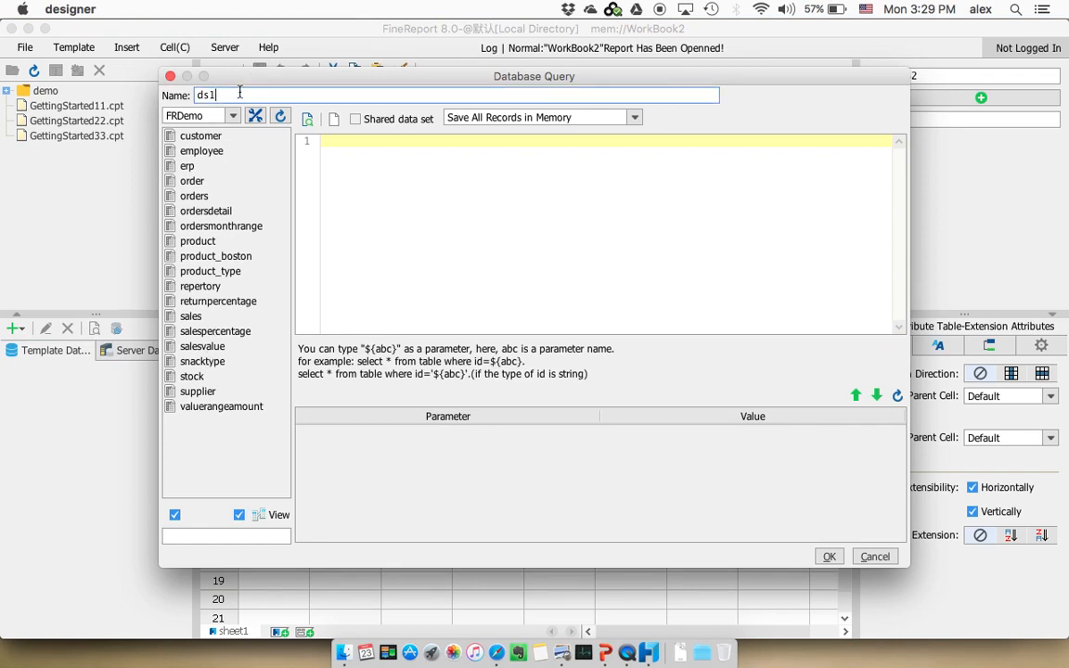
{"action": "key", "text": "BackSpace"}
{"action": "type", "text": "ds"}
Choose the FRDemo connection and build the query SELECT * FROM sales from the sales table
{"action": "left_click", "coordinate": [236, 114]}
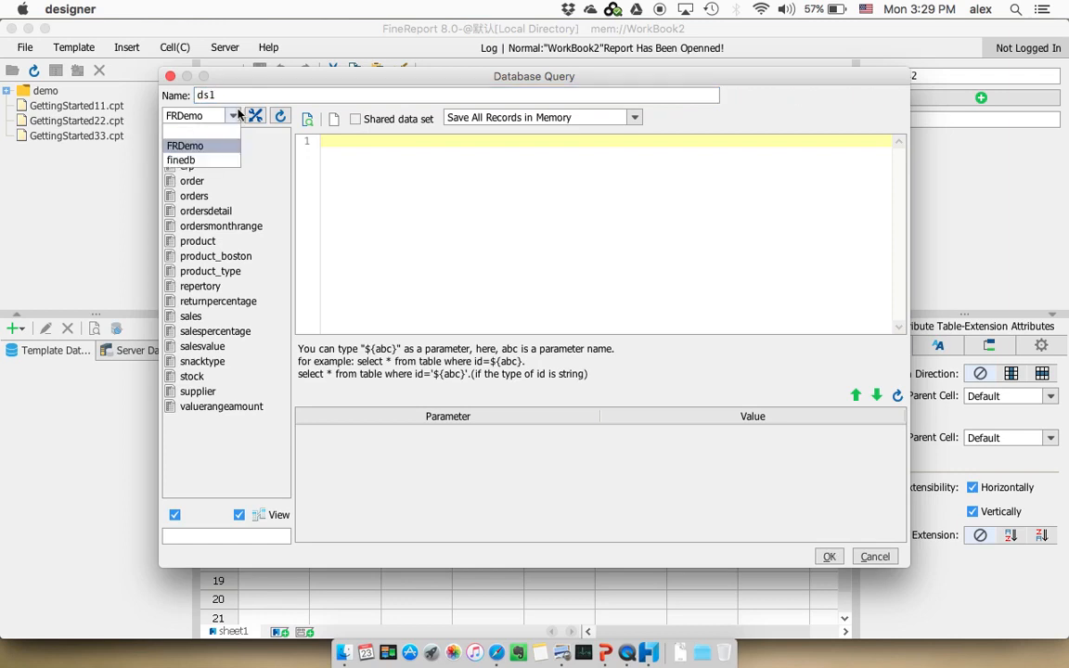
{"action": "left_click", "coordinate": [190, 146]}
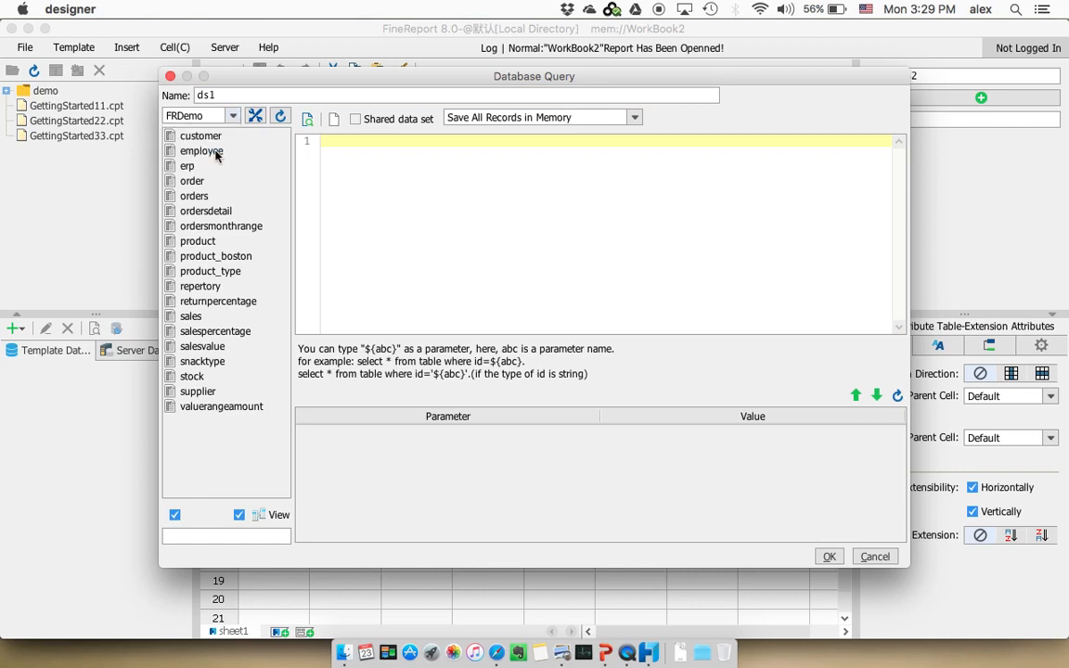
{"action": "left_click", "coordinate": [197, 318]}
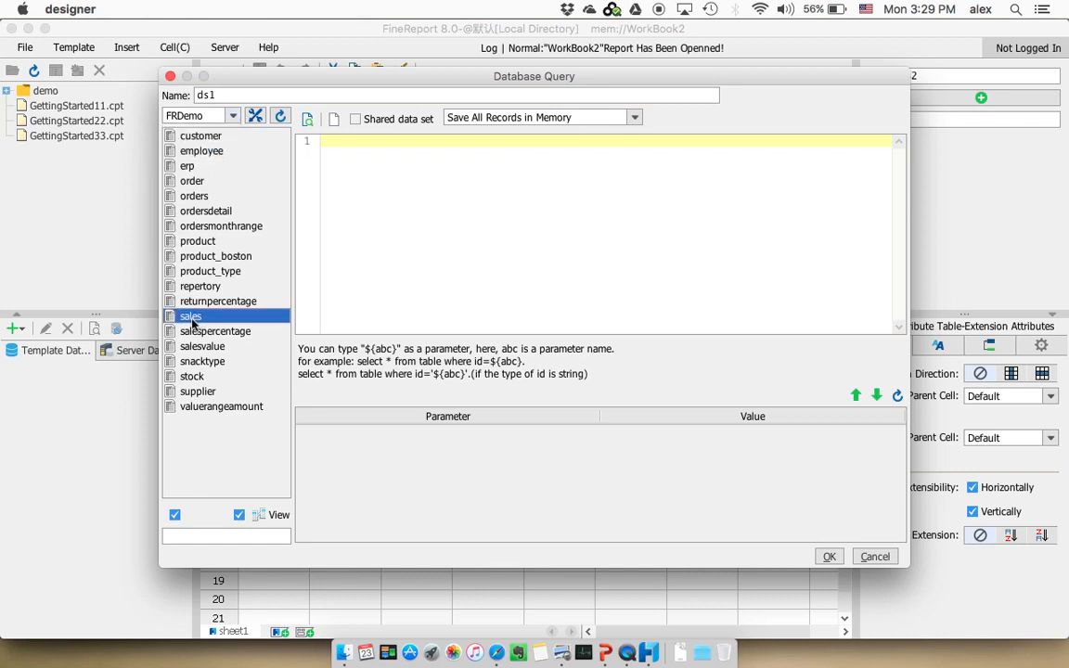
{"action": "left_click_drag", "start_coordinate": [191, 303], "coordinate": [475, 187]}
{"action": "left_click", "coordinate": [494, 209]}
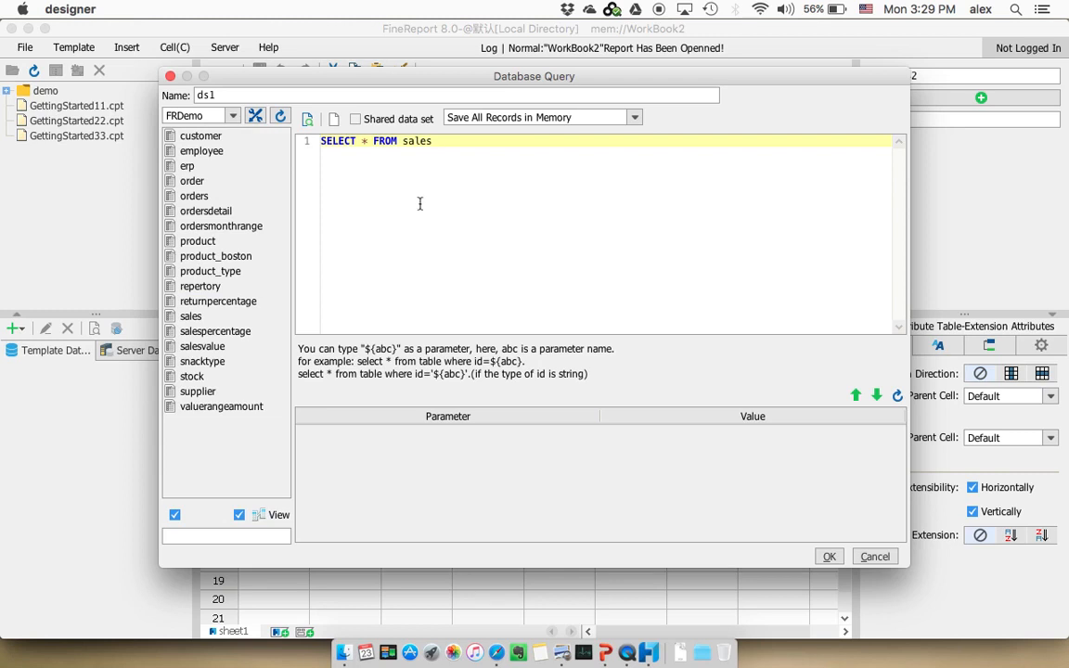
Preview the records returned by the sales query, looking through the region, sales, catalogue, product and salesVolume columns
{"action": "left_click", "coordinate": [307, 117]}
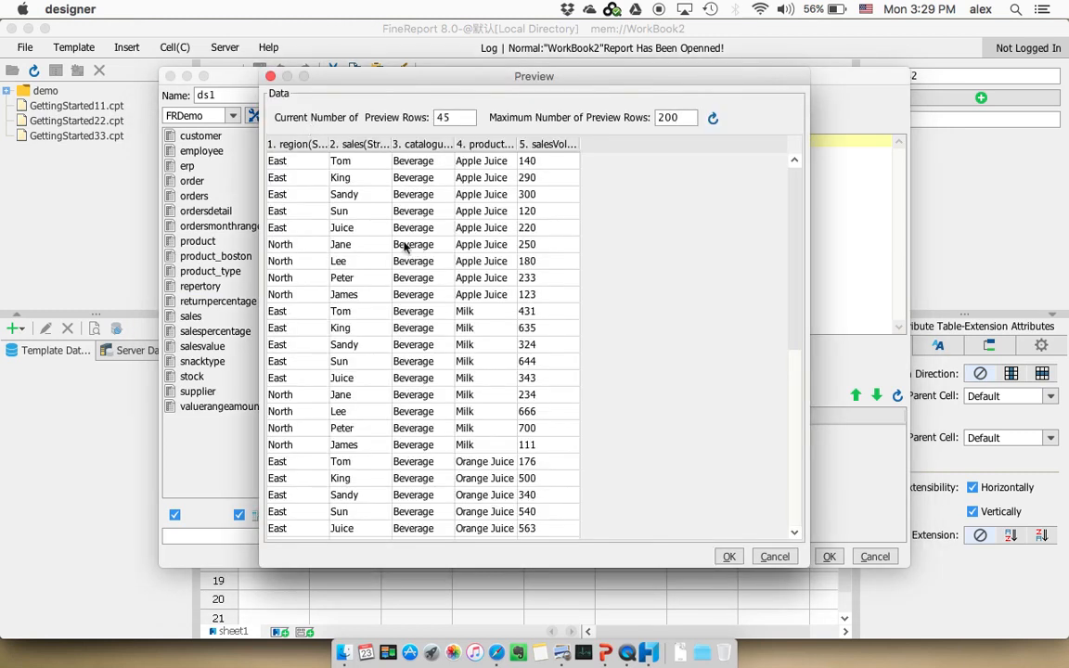
{"action": "scroll", "coordinate": [423, 226], "scroll_direction": "down", "scroll_amount": 7}
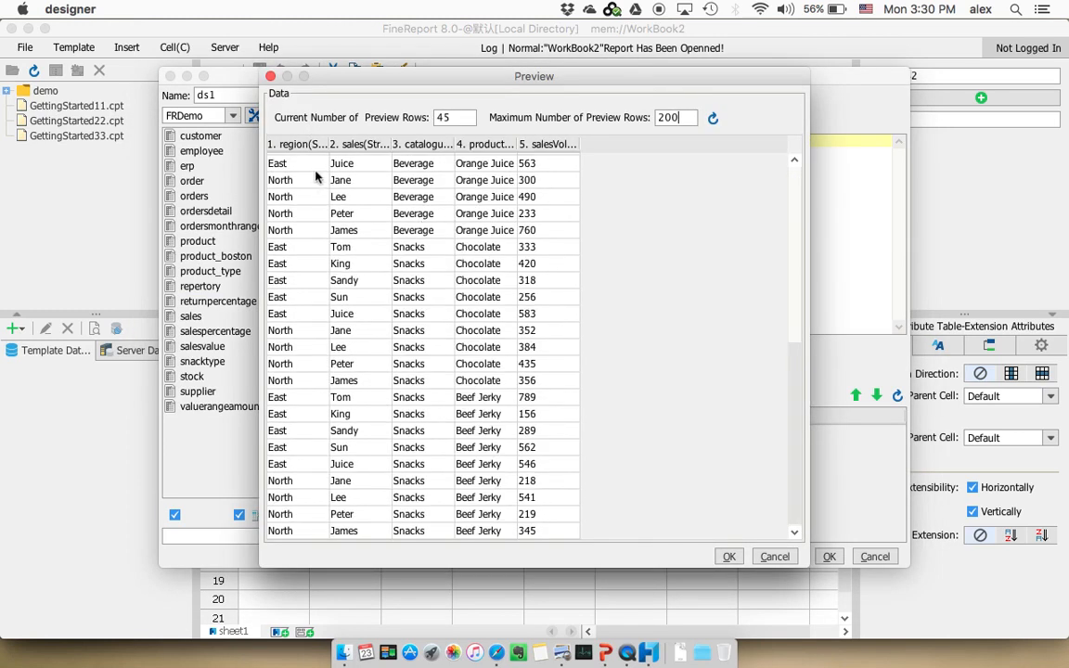
{"action": "scroll", "coordinate": [379, 201], "scroll_direction": "up", "scroll_amount": 7}
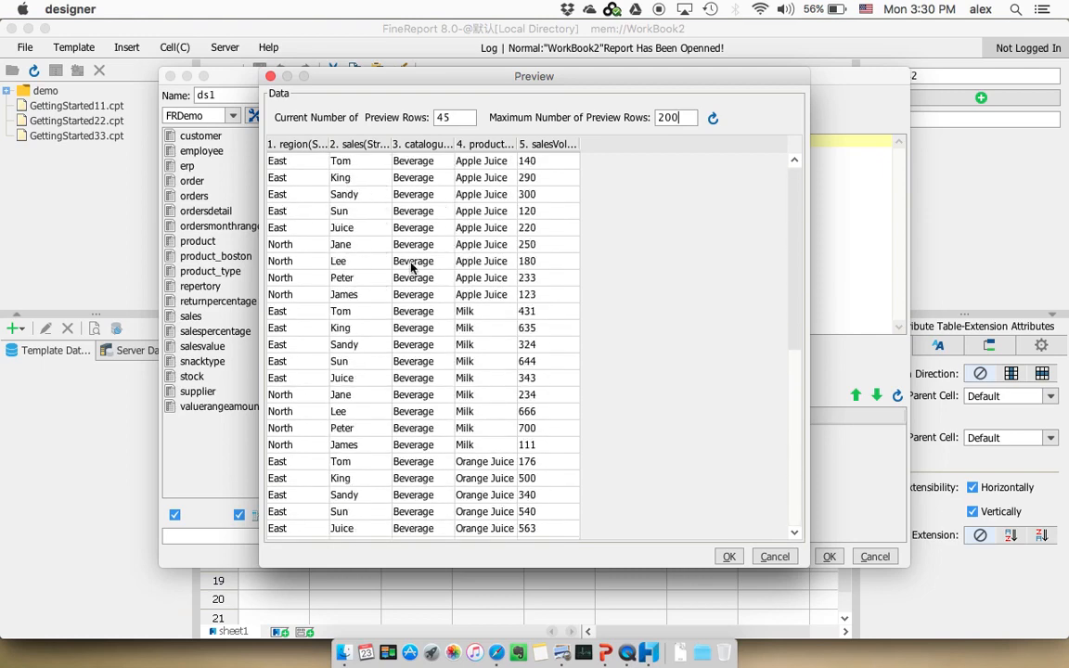
{"action": "scroll", "coordinate": [412, 267], "scroll_direction": "down", "scroll_amount": 5}
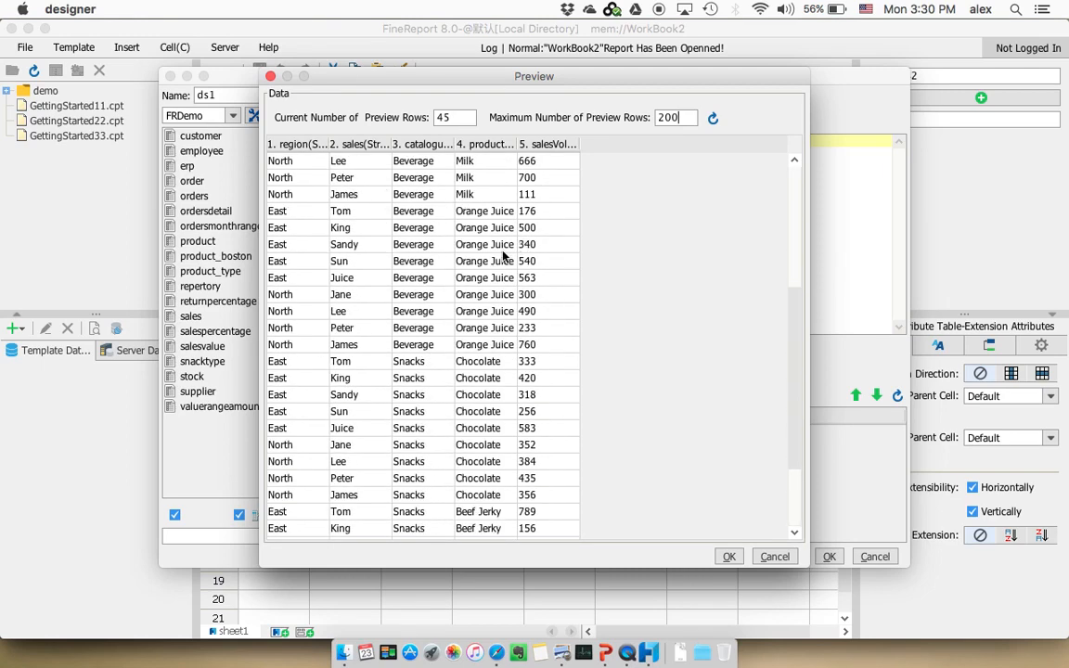
{"action": "scroll", "coordinate": [502, 250], "scroll_direction": "down", "scroll_amount": 2}
{"action": "left_click", "coordinate": [496, 282]}
{"action": "left_click", "coordinate": [551, 265]}
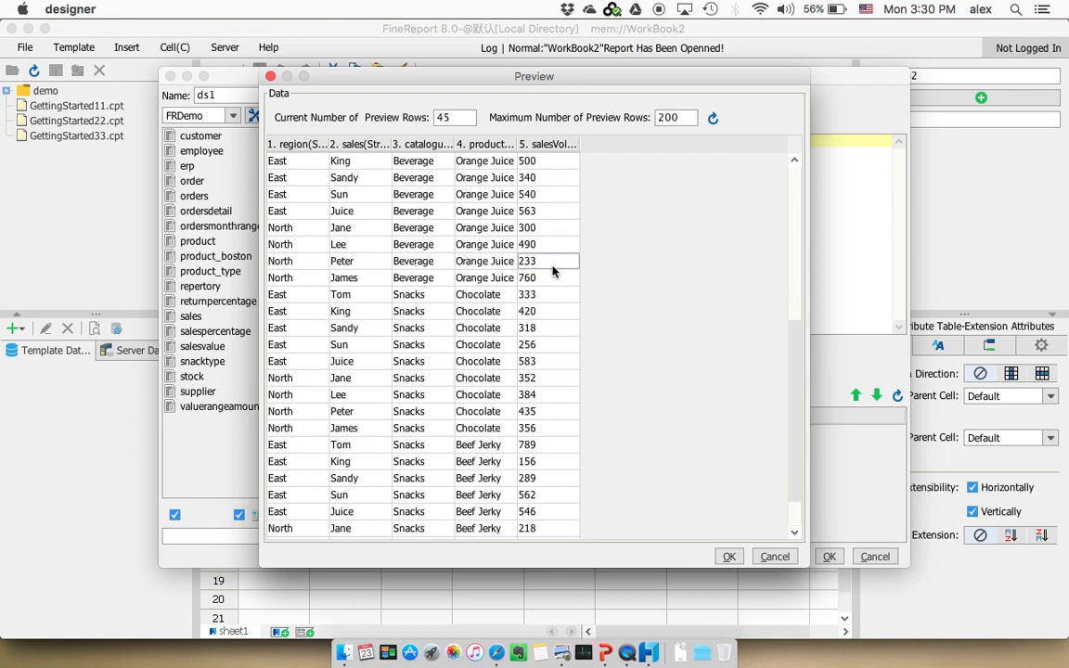
{"action": "left_click", "coordinate": [729, 555]}
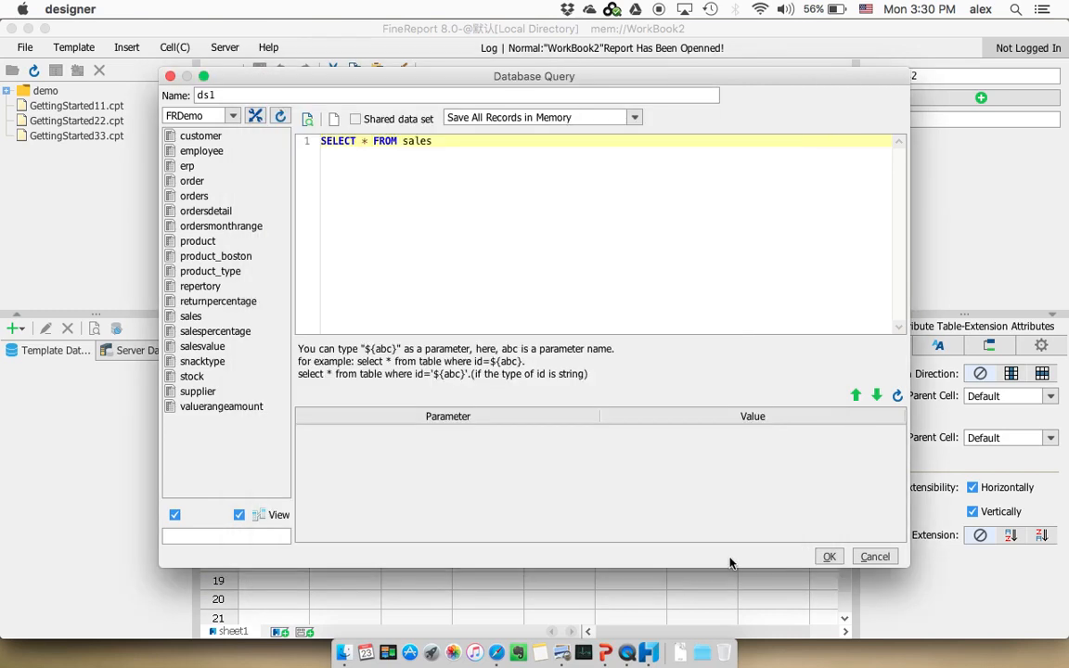
Accept the ds1 query and insert its region column into cell A3
{"action": "left_click", "coordinate": [829, 556]}
{"action": "left_click", "coordinate": [7, 372]}
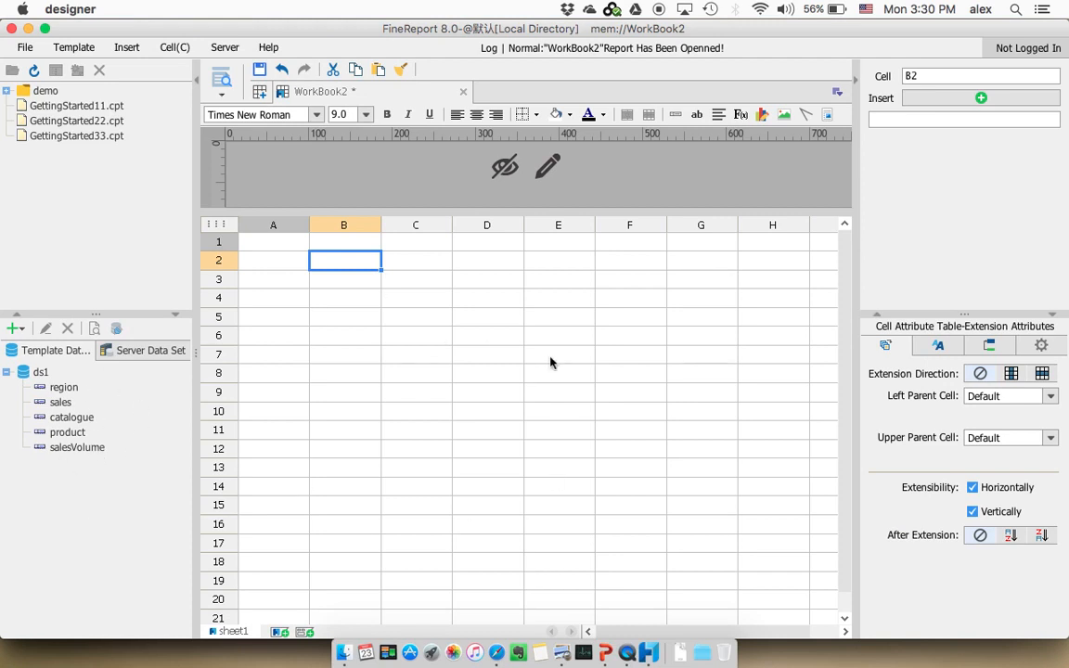
{"action": "left_click", "coordinate": [63, 389]}
{"action": "left_click", "coordinate": [469, 339]}
{"action": "left_click", "coordinate": [315, 282]}
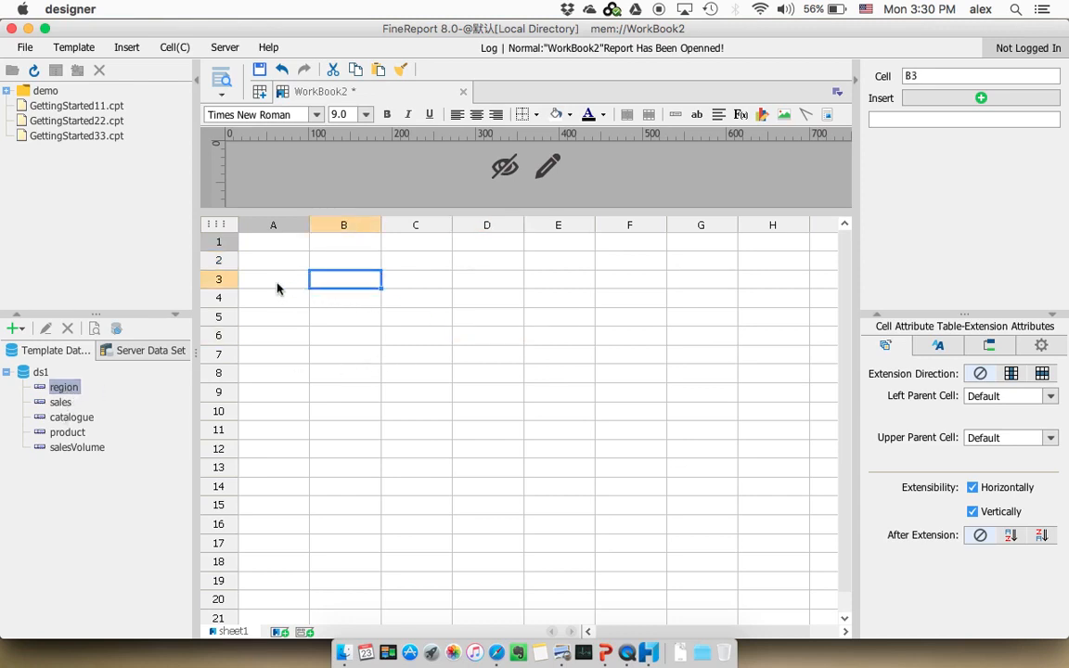
{"action": "left_click", "coordinate": [278, 288]}
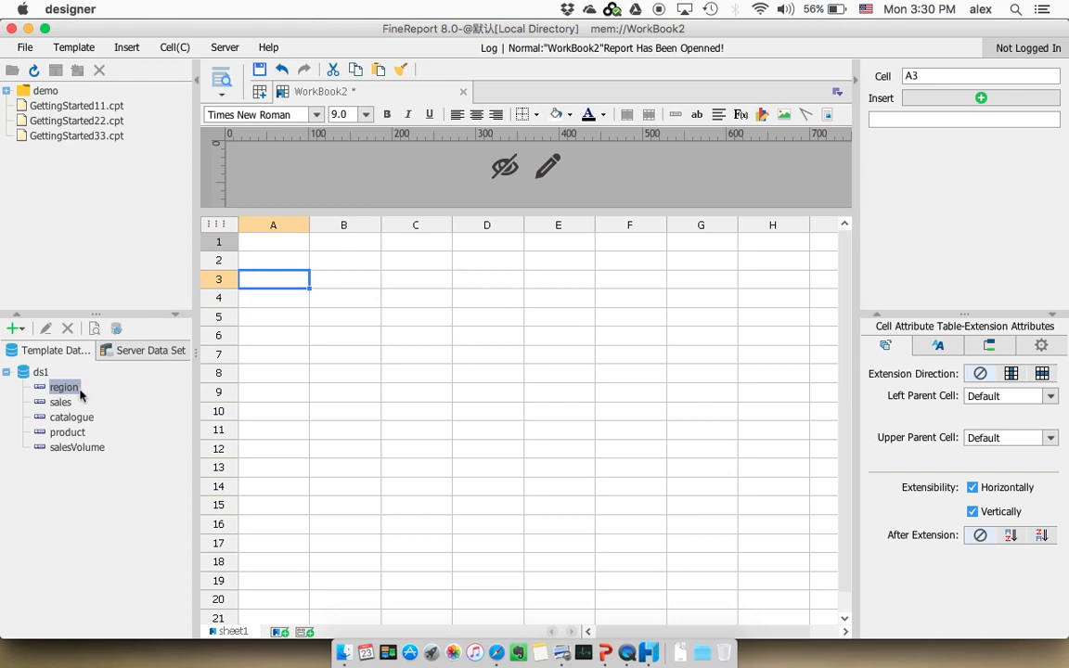
{"action": "left_click_drag", "start_coordinate": [71, 388], "coordinate": [277, 290]}
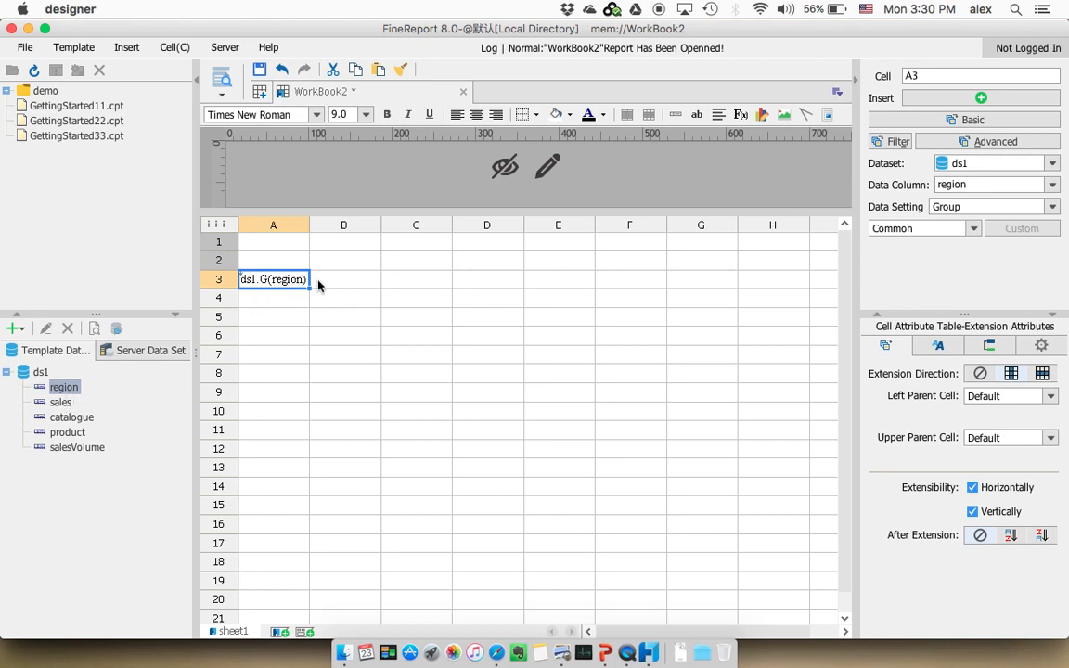
Insert the sales, catalogue, product and salesVolume columns of ds1 together, from left to right starting at cell B3
{"action": "left_click", "coordinate": [344, 281]}
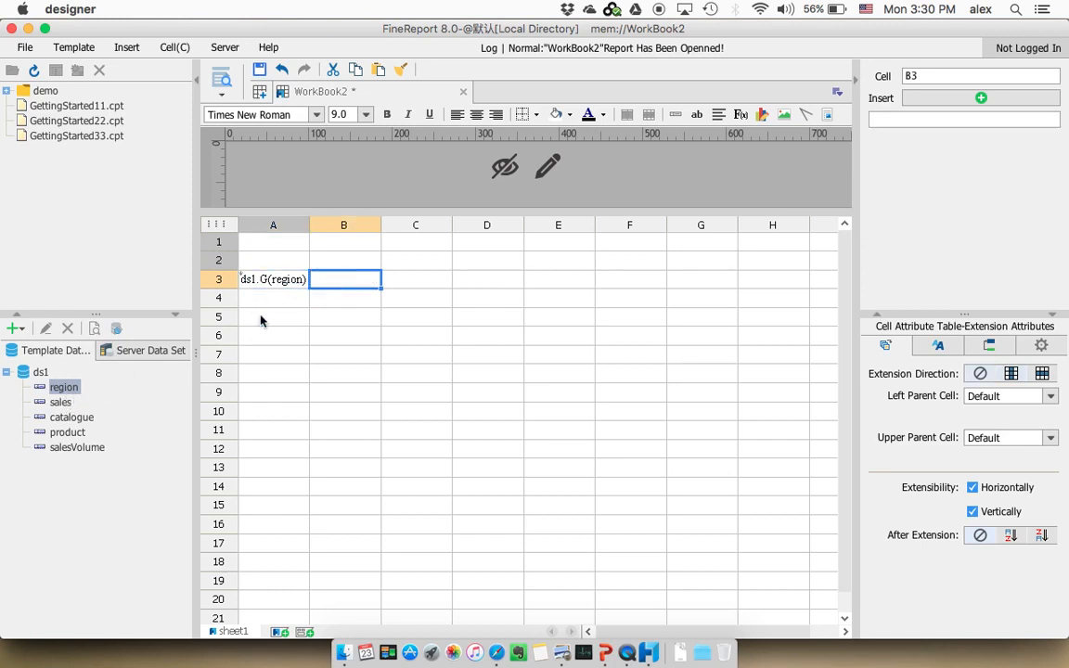
{"action": "left_click", "coordinate": [63, 404]}
{"action": "left_click", "coordinate": [77, 449], "text": "shift"}
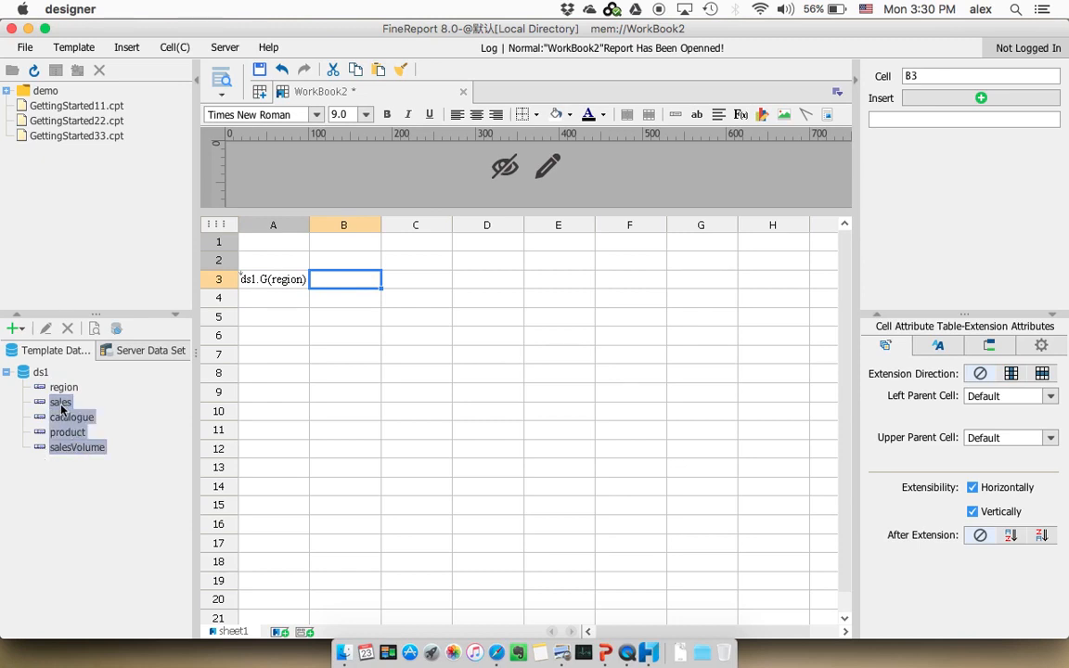
{"action": "left_click_drag", "start_coordinate": [75, 443], "coordinate": [349, 291]}
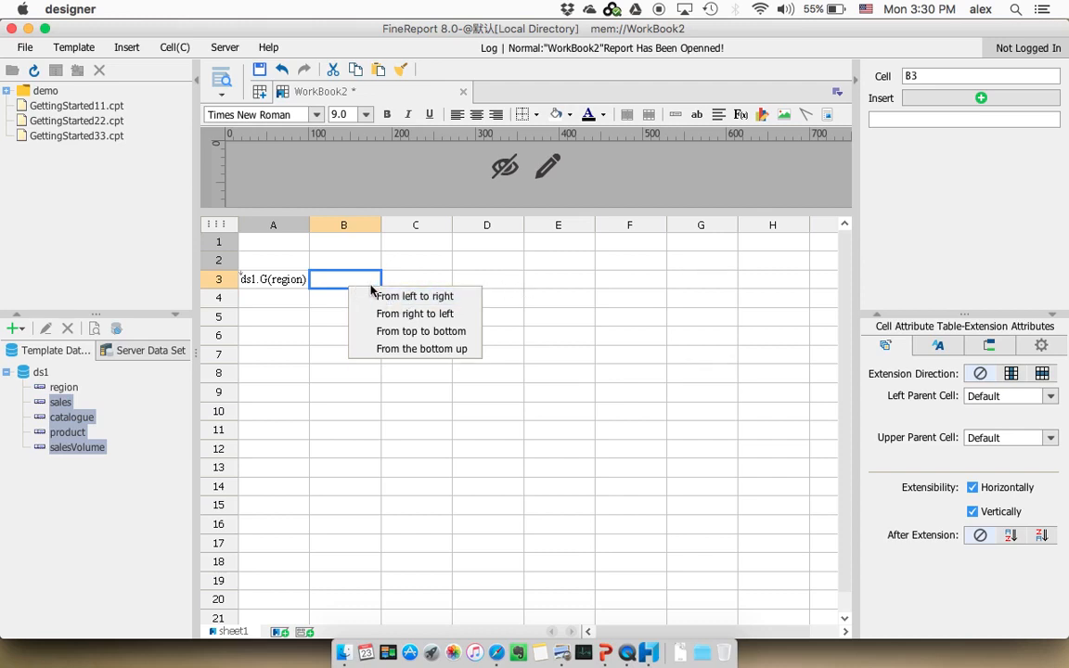
{"action": "left_click", "coordinate": [428, 297]}
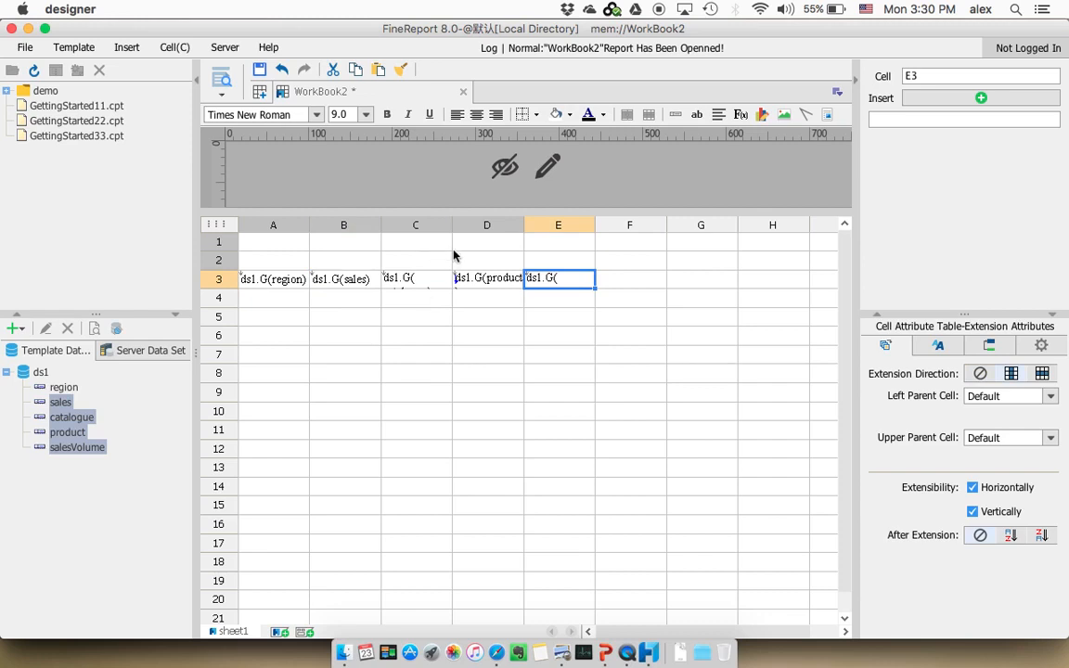
Examine the data column settings of the cells in row 3, moving from one bound cell to another
{"action": "left_click", "coordinate": [417, 279]}
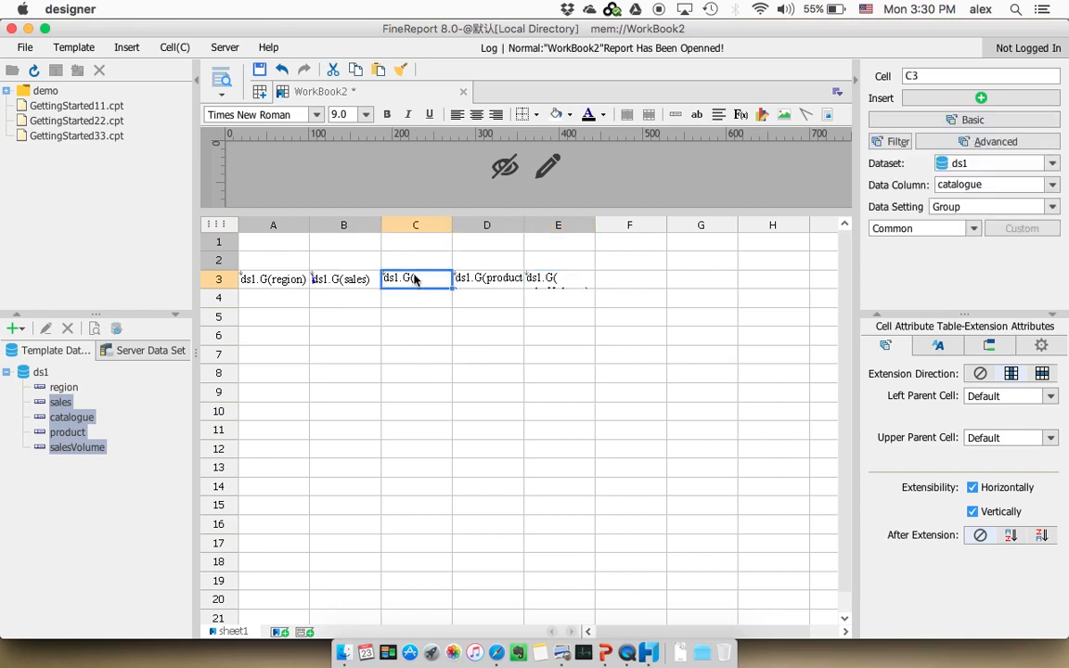
{"action": "key", "text": "Left"}
{"action": "key", "text": "Left"}
{"action": "key", "text": "Right"}
{"action": "key", "text": "Right"}
{"action": "key", "text": "Right"}
{"action": "key", "text": "Right"}
{"action": "key", "text": "Right"}
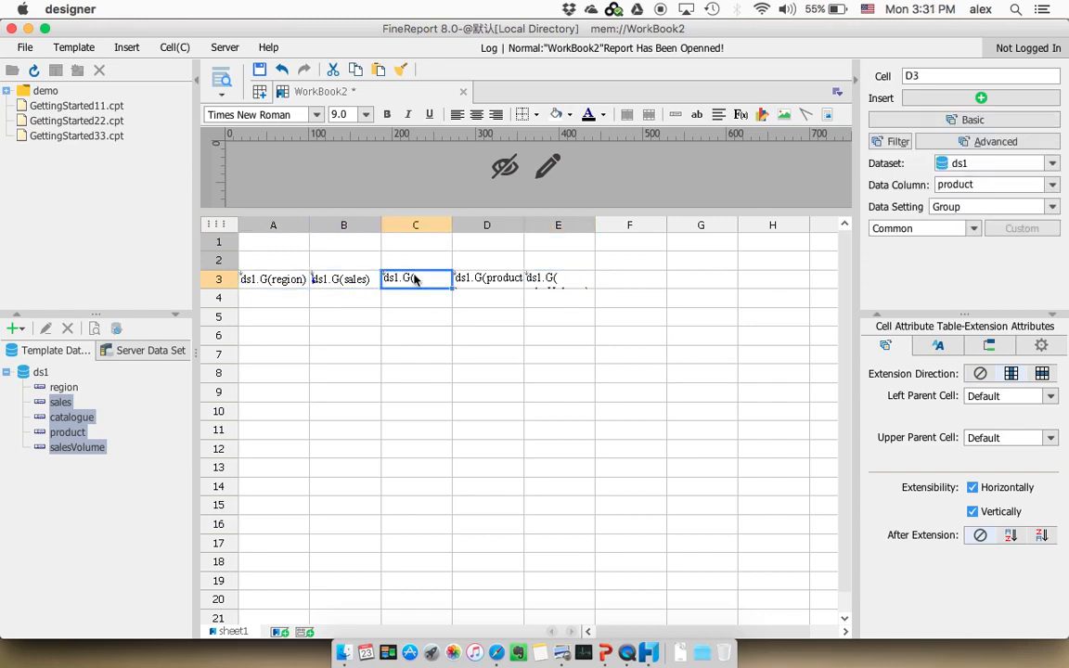
{"action": "key", "text": "Left"}
{"action": "key", "text": "Left"}
{"action": "key", "text": "Left"}
{"action": "key", "text": "Left"}
{"action": "key", "text": "Left"}
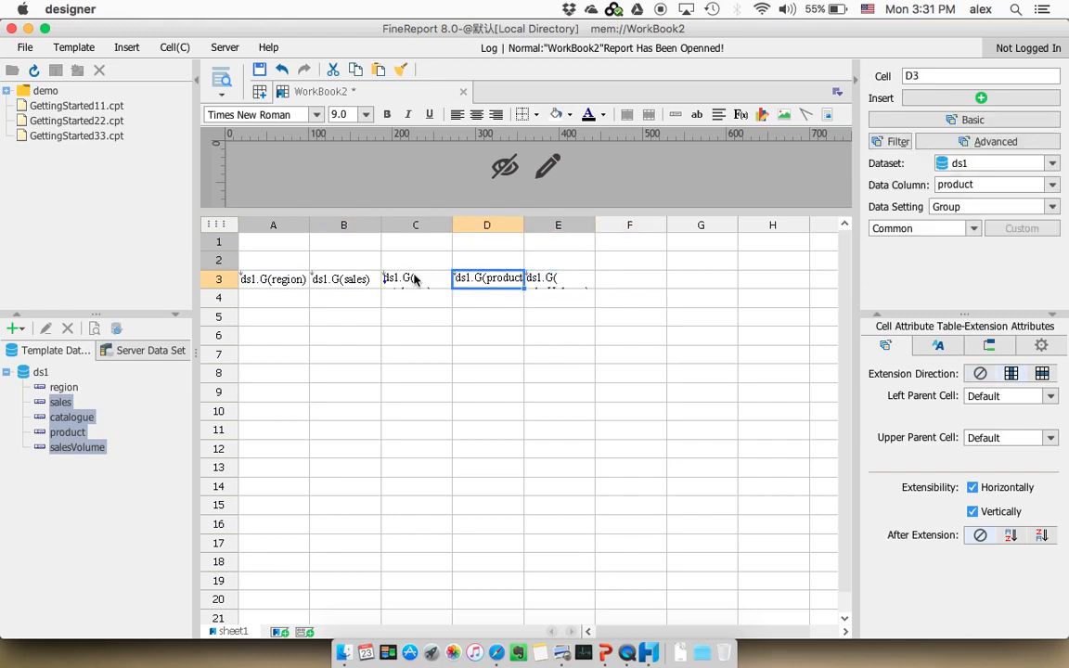
{"action": "key", "text": "Right"}
{"action": "key", "text": "Right"}
{"action": "key", "text": "Right"}
{"action": "key", "text": "Right"}
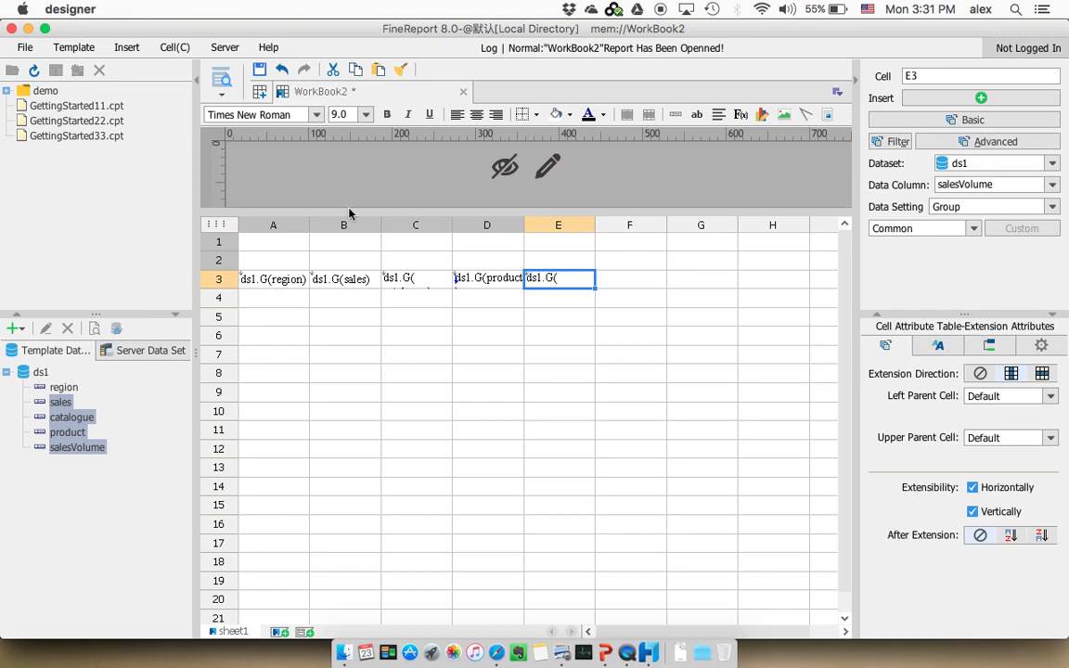
Enter the column headers Region in cell A2 and Sales in cell B2
{"action": "left_click", "coordinate": [281, 262]}
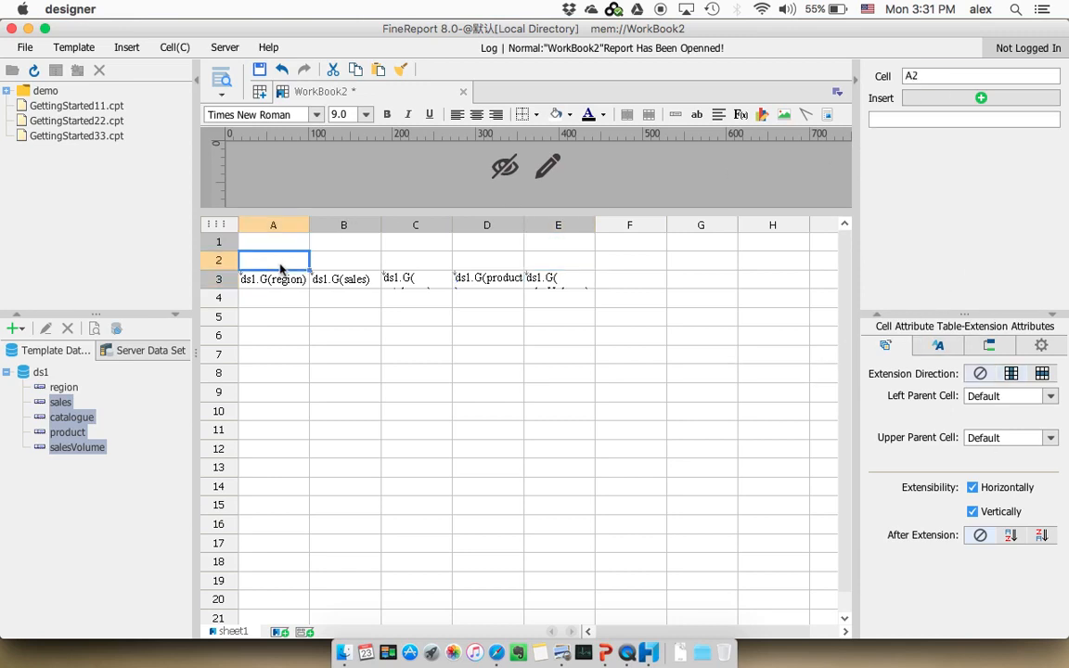
{"action": "type", "text": "Region"}
{"action": "key", "text": "Return"}
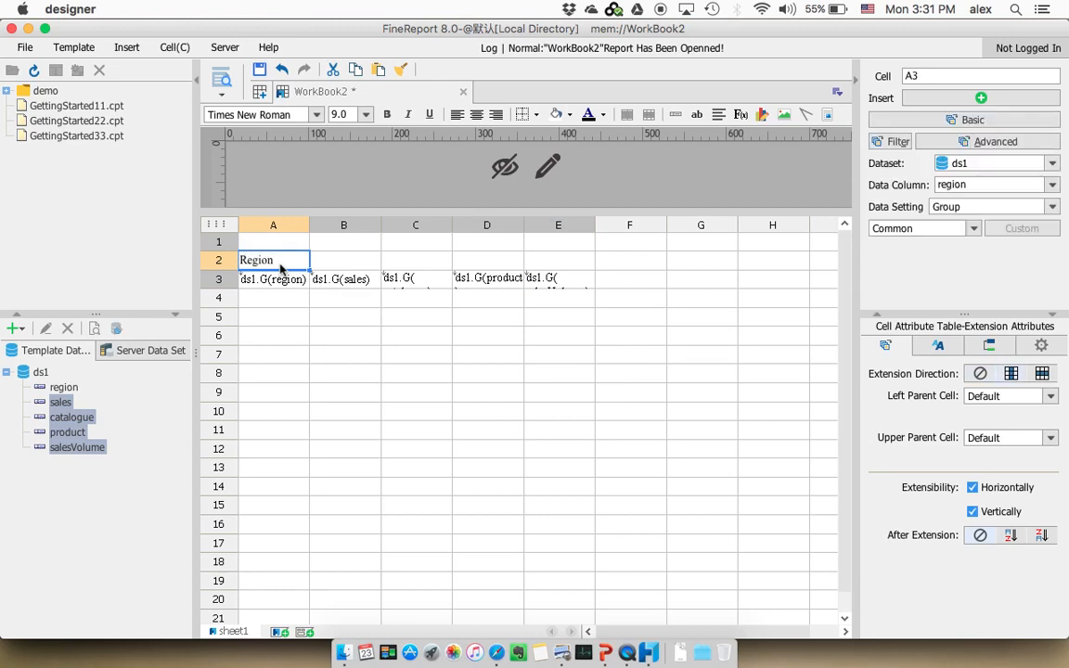
{"action": "key", "text": "Up"}
{"action": "key", "text": "Right"}
{"action": "type", "text": "Sales"}
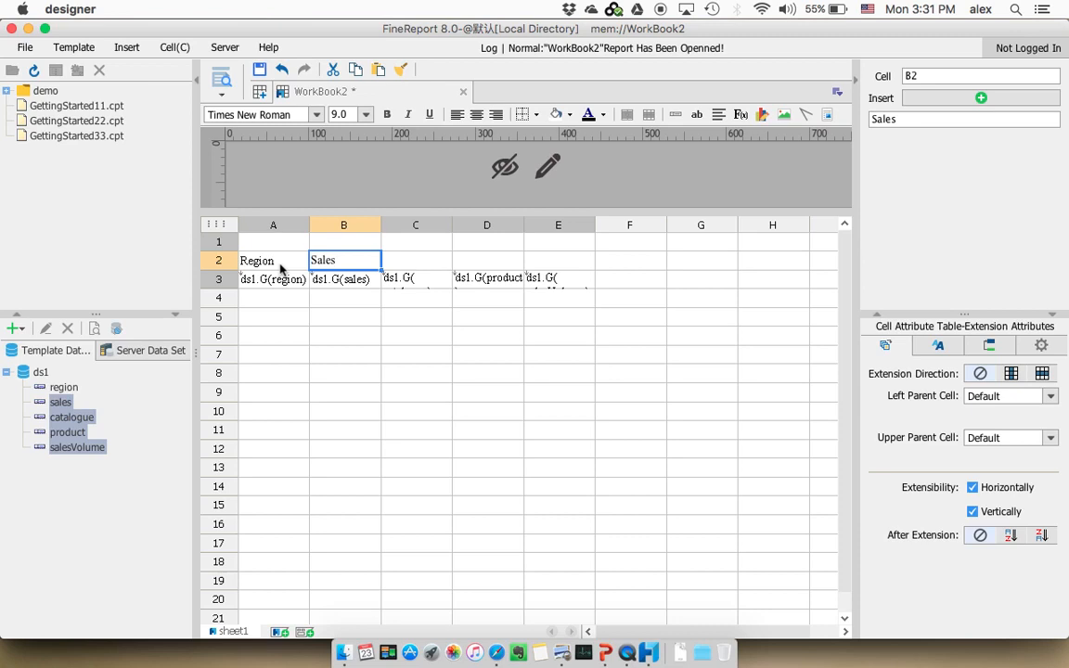
{"action": "key", "text": "Return"}
Enter the column headers Catalogue in cell C2 and Product in cell D2
{"action": "key", "text": "Up"}
{"action": "key", "text": "Right"}
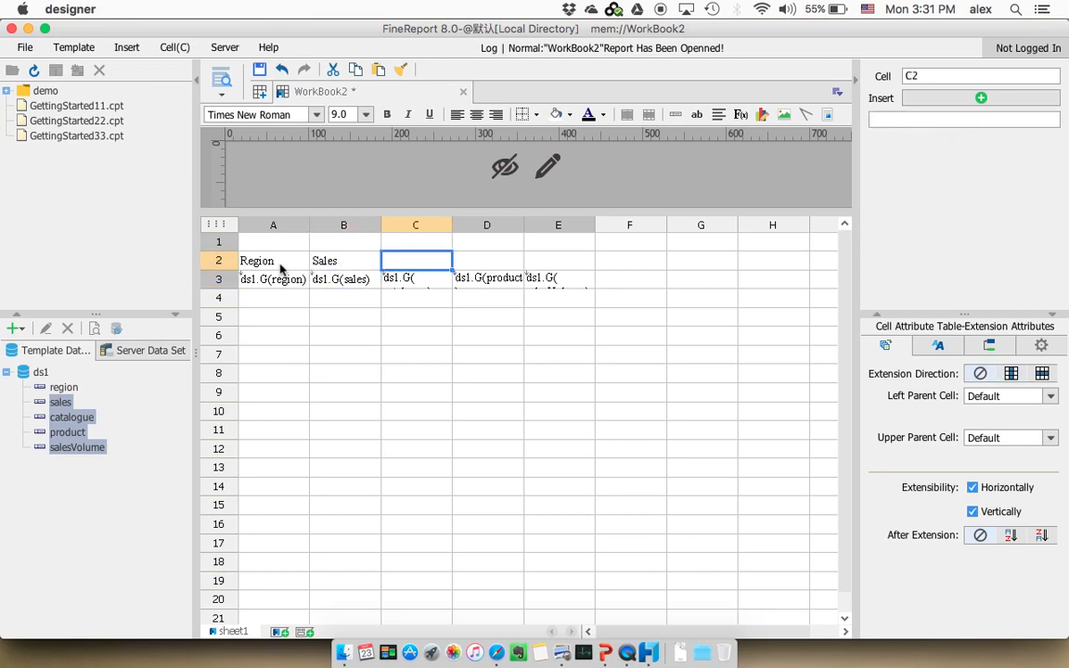
{"action": "type", "text": "Catalogue"}
{"action": "key", "text": "Return"}
{"action": "key", "text": "Up"}
{"action": "key", "text": "Right"}
{"action": "type", "text": "Produc"}
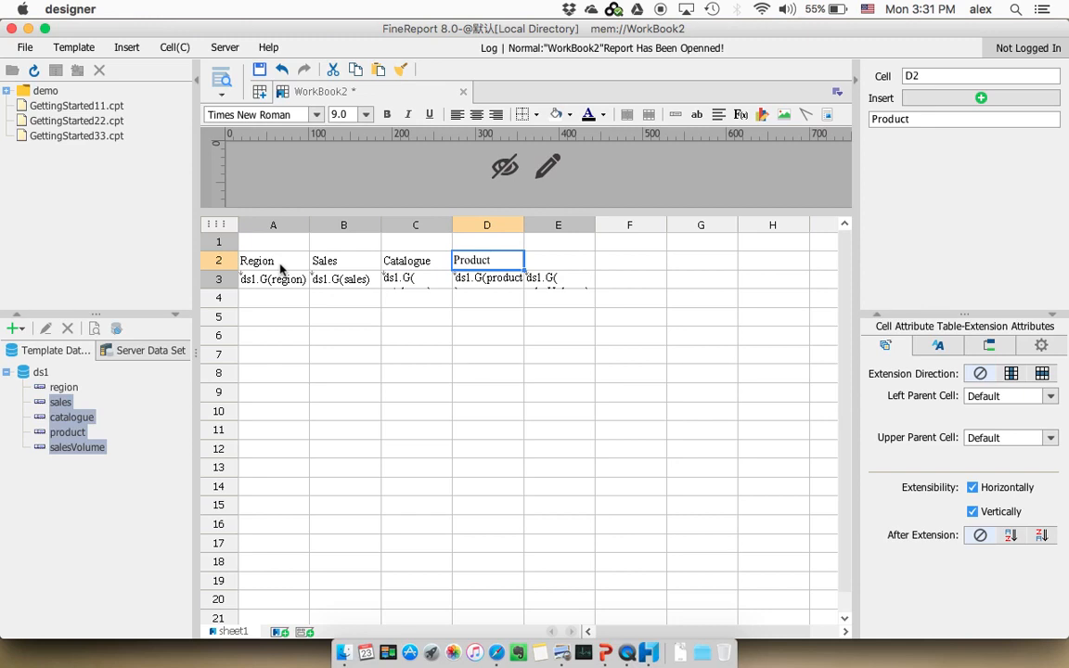
{"action": "key", "text": "Return"}
Enter the header Volume in cell E2 above the salesVolume column
{"action": "key", "text": "Right"}
{"action": "key", "text": "Up"}
{"action": "type", "text": "Volume"}
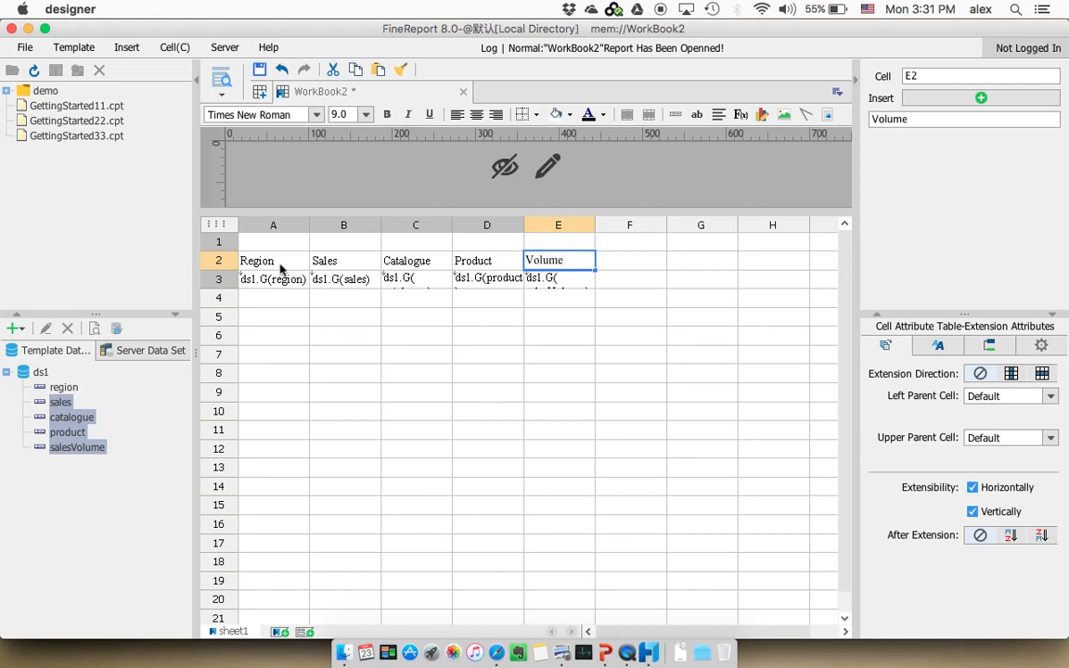
{"action": "key", "text": "Return"}
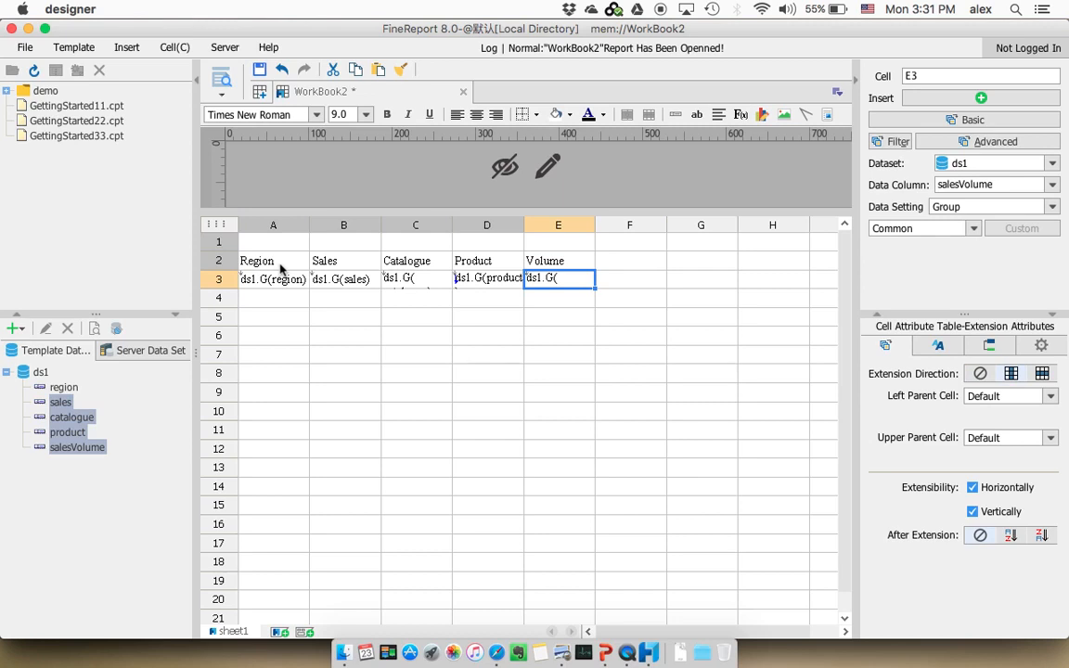
Apply all borders and centre alignment to the header and data cells A2 to E3
{"action": "left_click", "coordinate": [281, 268]}
{"action": "left_click_drag", "start_coordinate": [275, 264], "coordinate": [548, 270]}
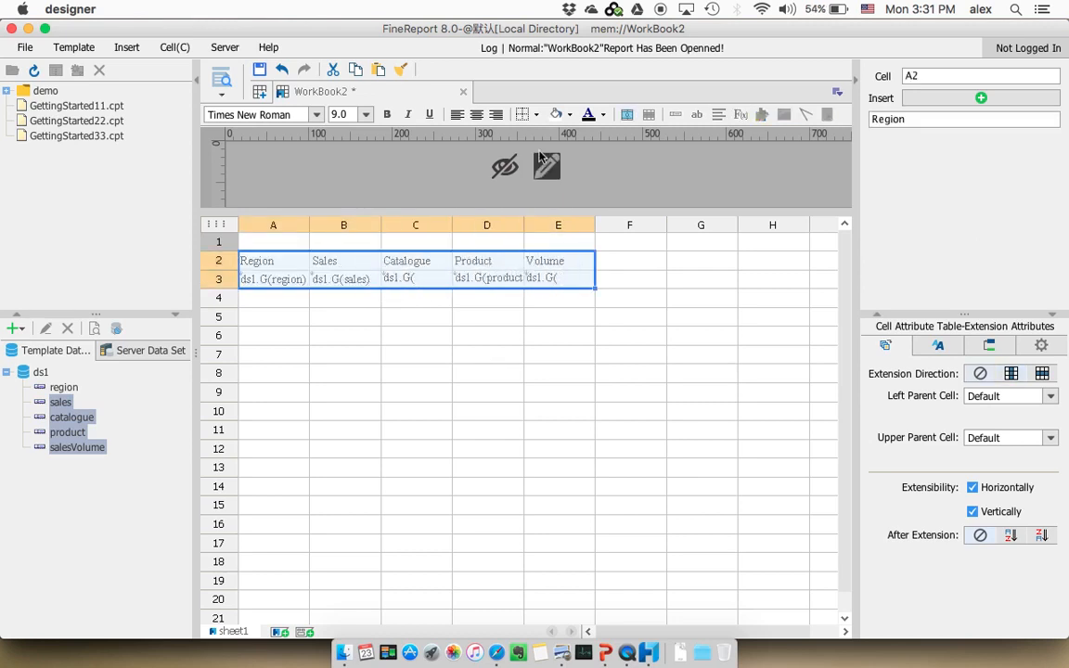
{"action": "left_click", "coordinate": [537, 116]}
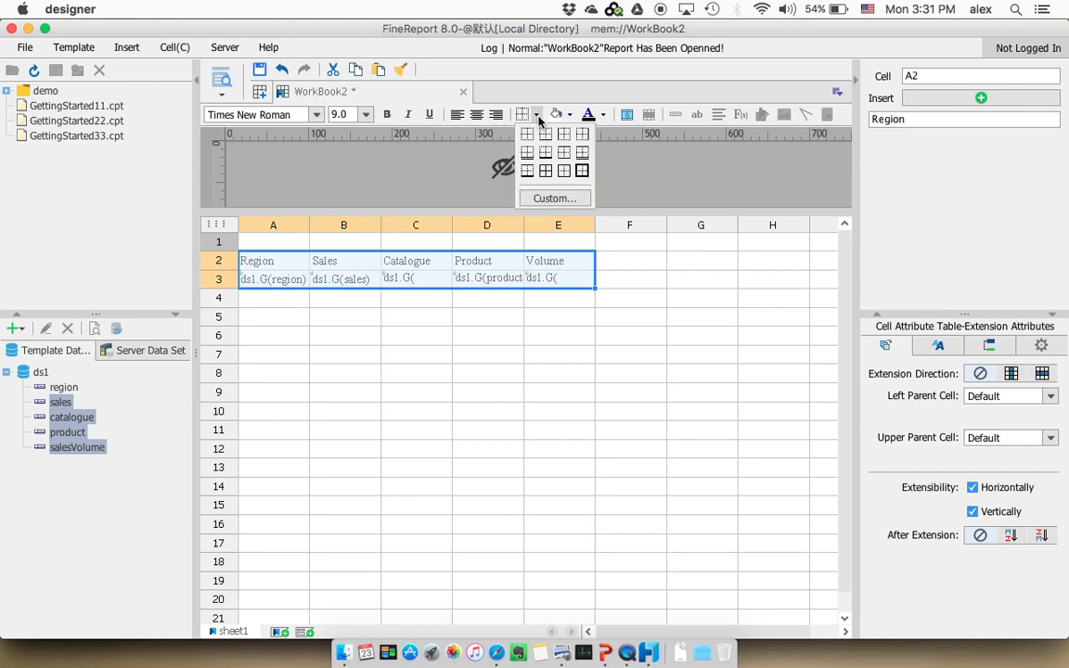
{"action": "left_click", "coordinate": [549, 178]}
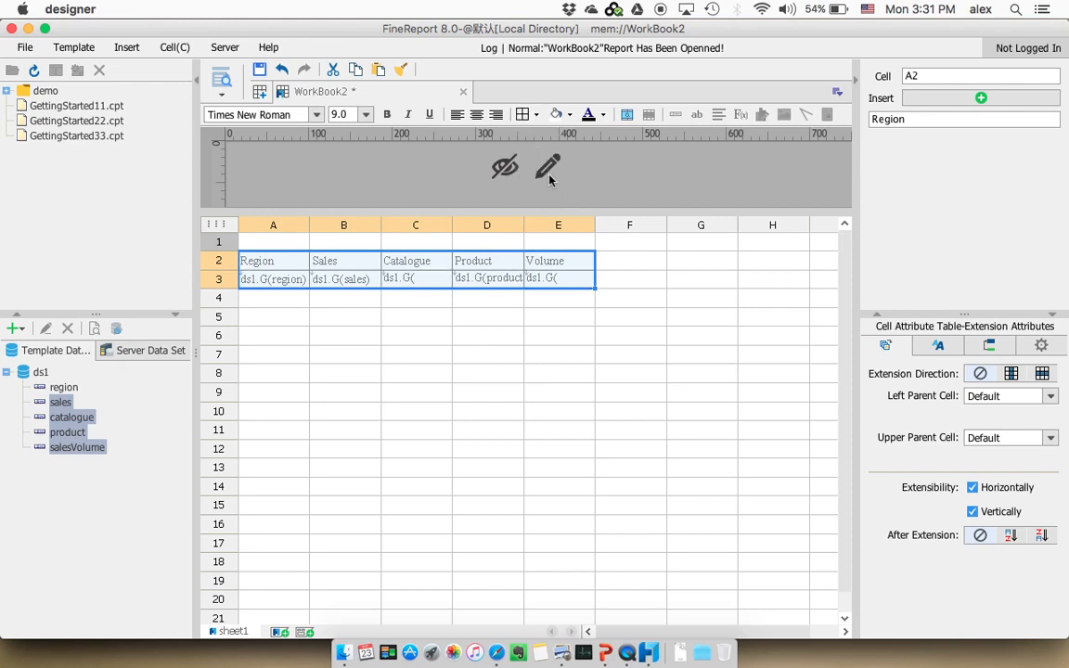
{"action": "left_click", "coordinate": [477, 115]}
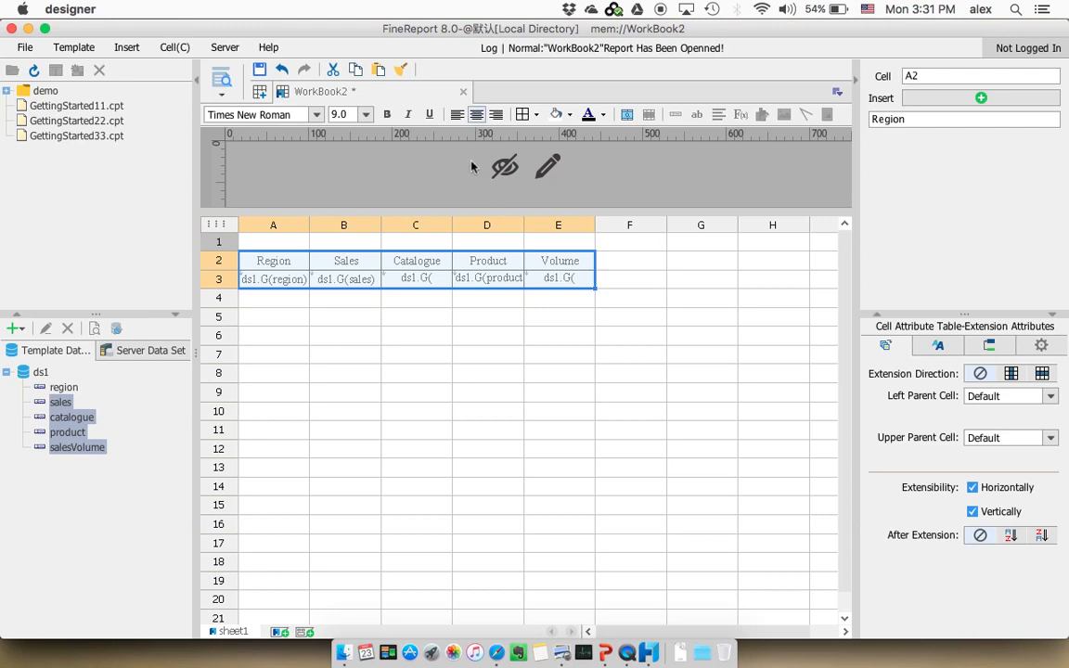
{"action": "left_click", "coordinate": [429, 335]}
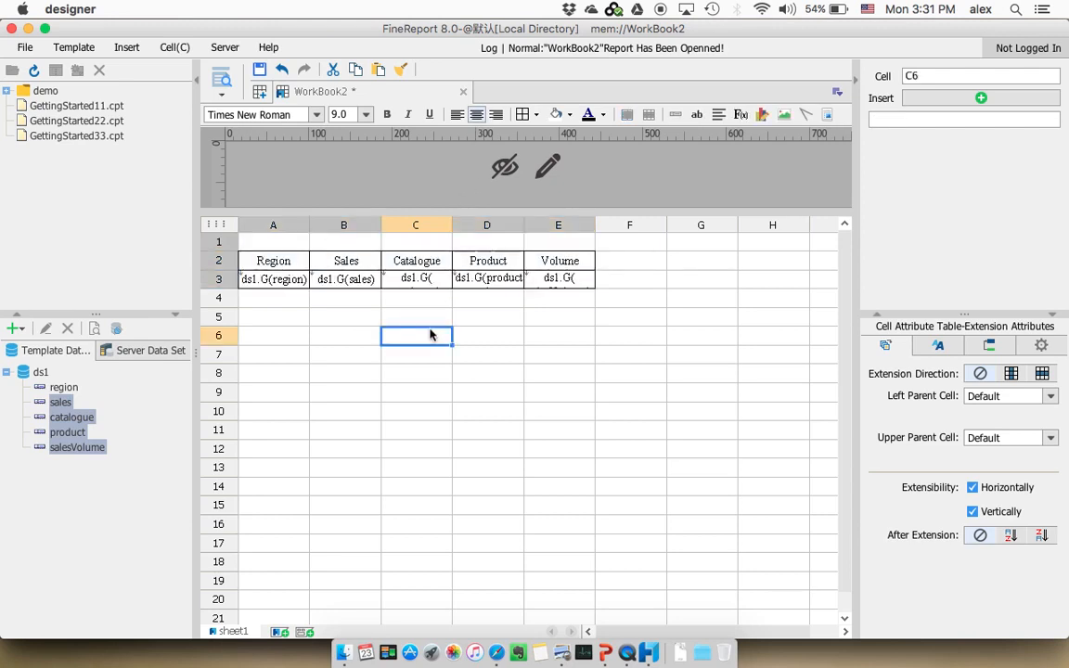
Save the template as WorkBook1.cpt in the reportlets folder
{"action": "left_click", "coordinate": [261, 75]}
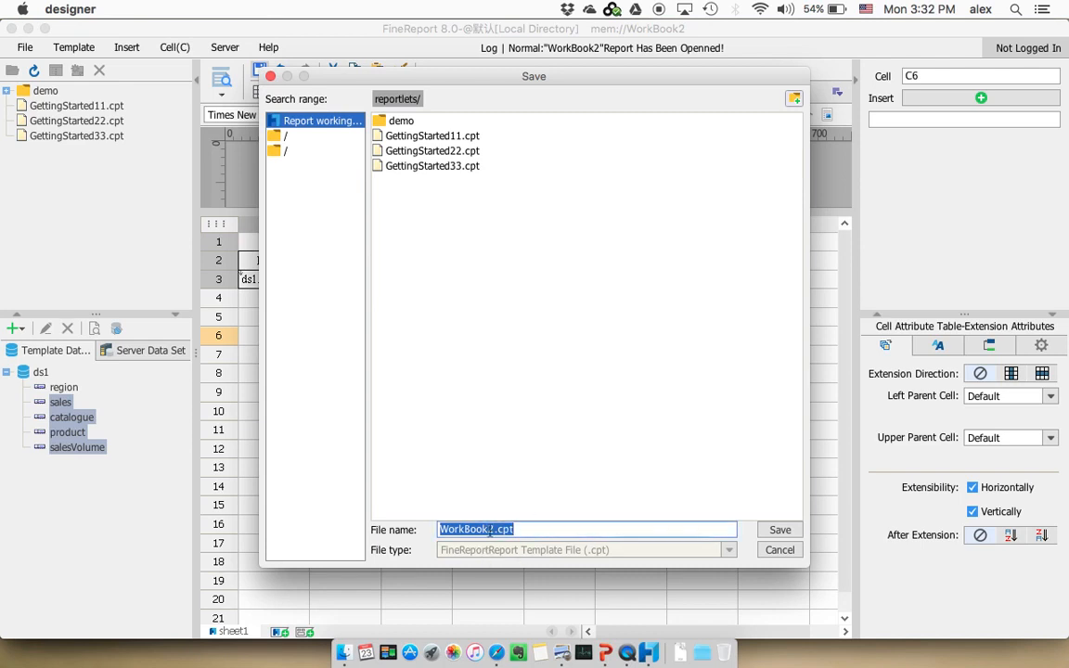
{"action": "left_click", "coordinate": [493, 529]}
{"action": "key", "text": "BackSpace"}
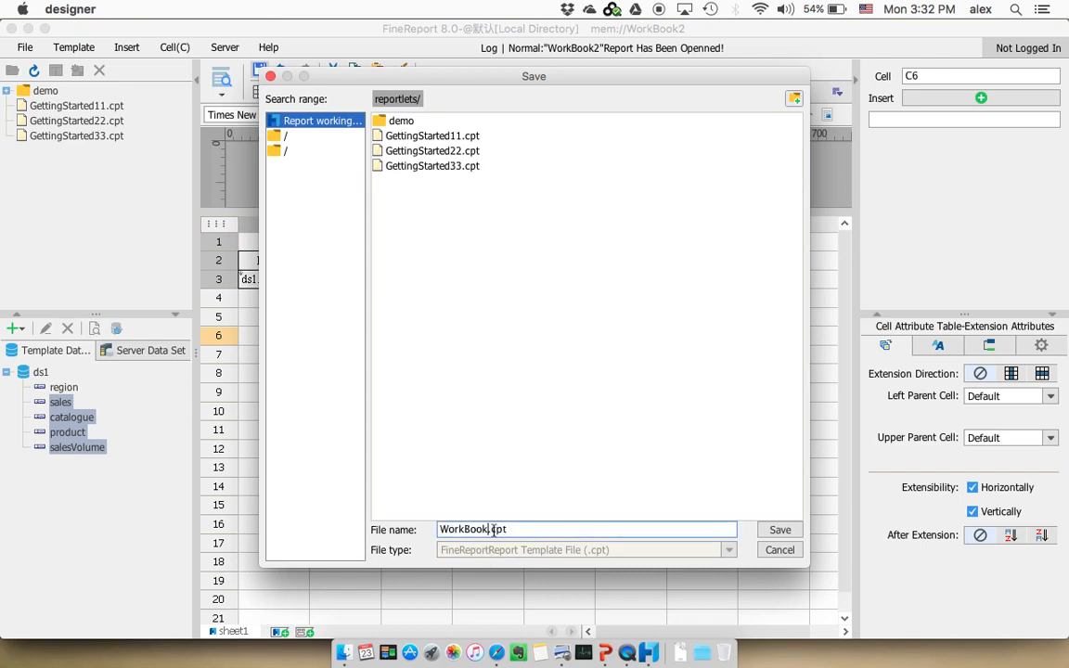
{"action": "type", "text": "1"}
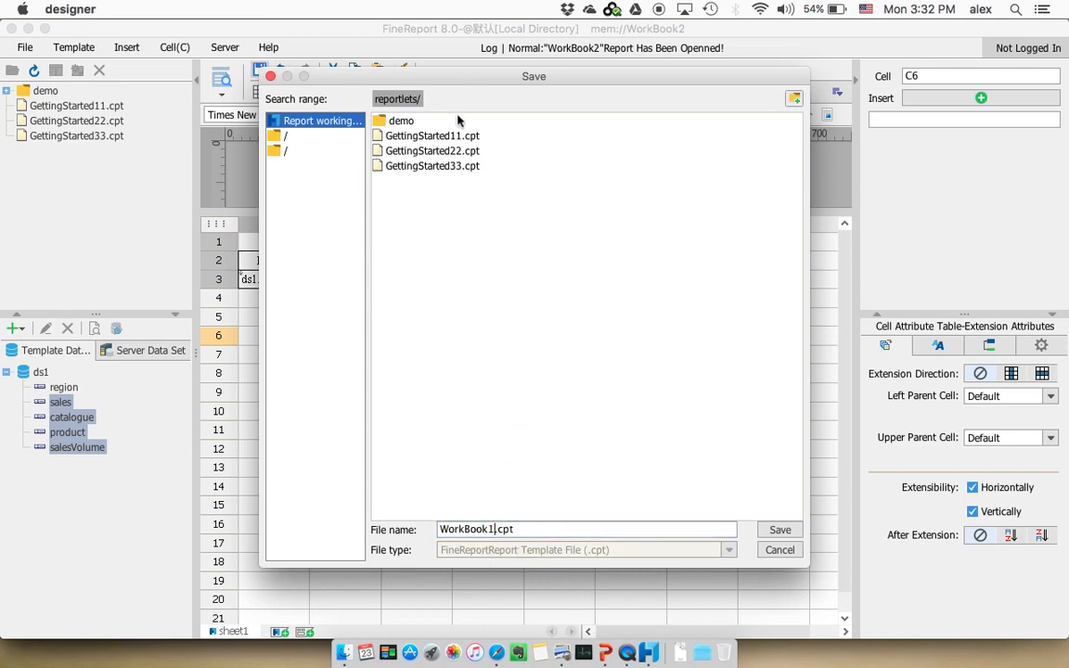
{"action": "left_click", "coordinate": [778, 531]}
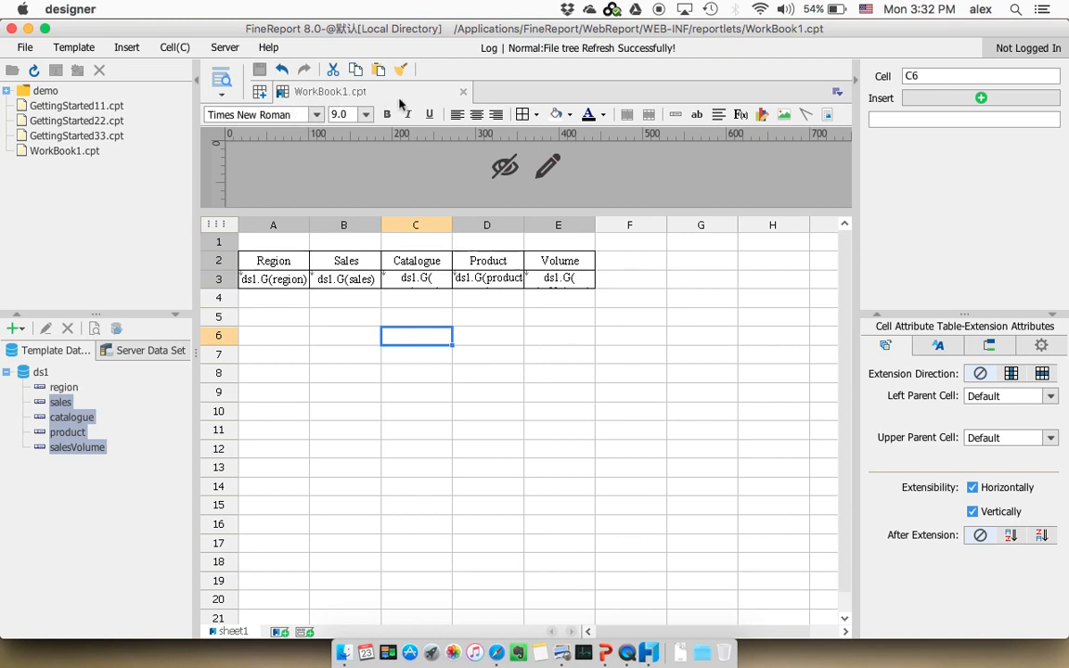
Open the report in Page Break Preview and look through the grouped sales rows from first to last
{"action": "left_click", "coordinate": [343, 261]}
{"action": "left_click", "coordinate": [276, 258]}
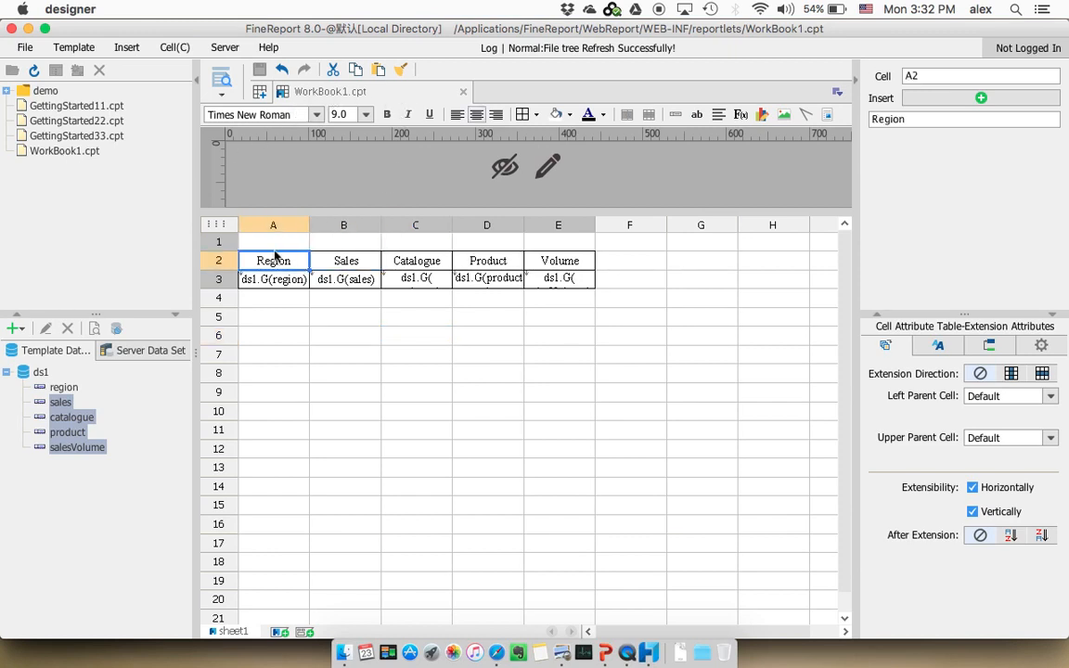
{"action": "left_click", "coordinate": [504, 277]}
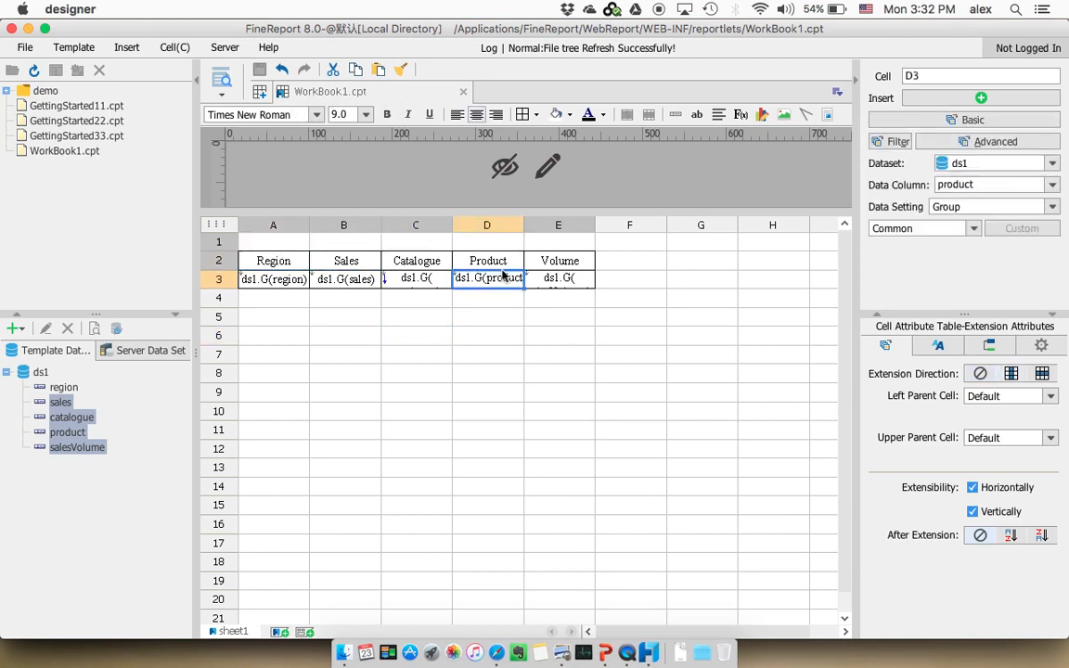
{"action": "left_click", "coordinate": [222, 95]}
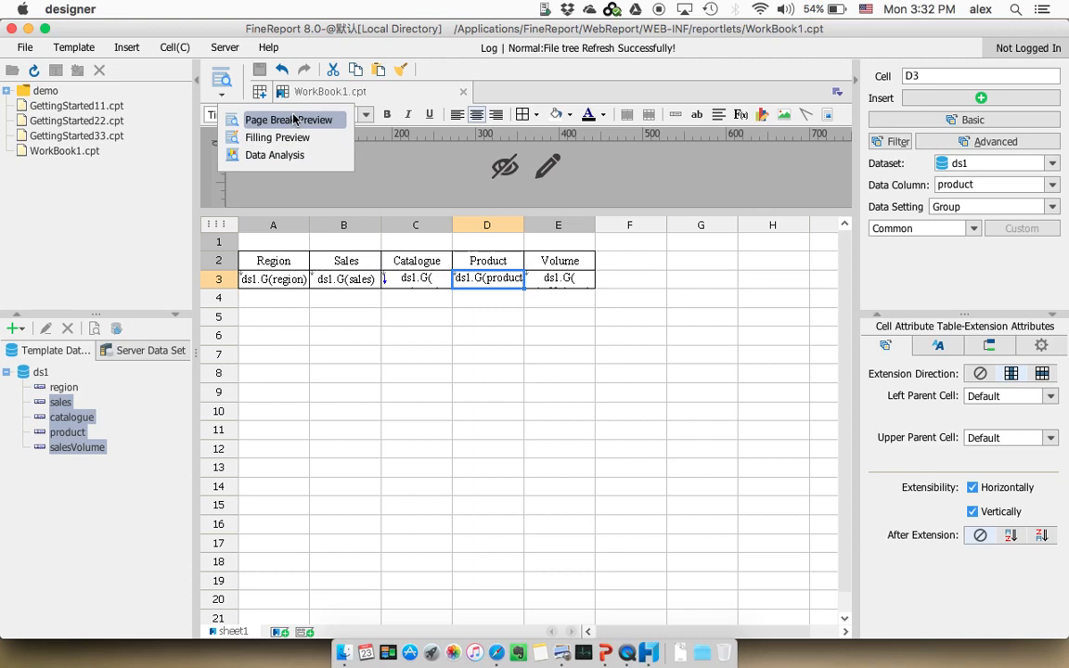
{"action": "left_click", "coordinate": [293, 119]}
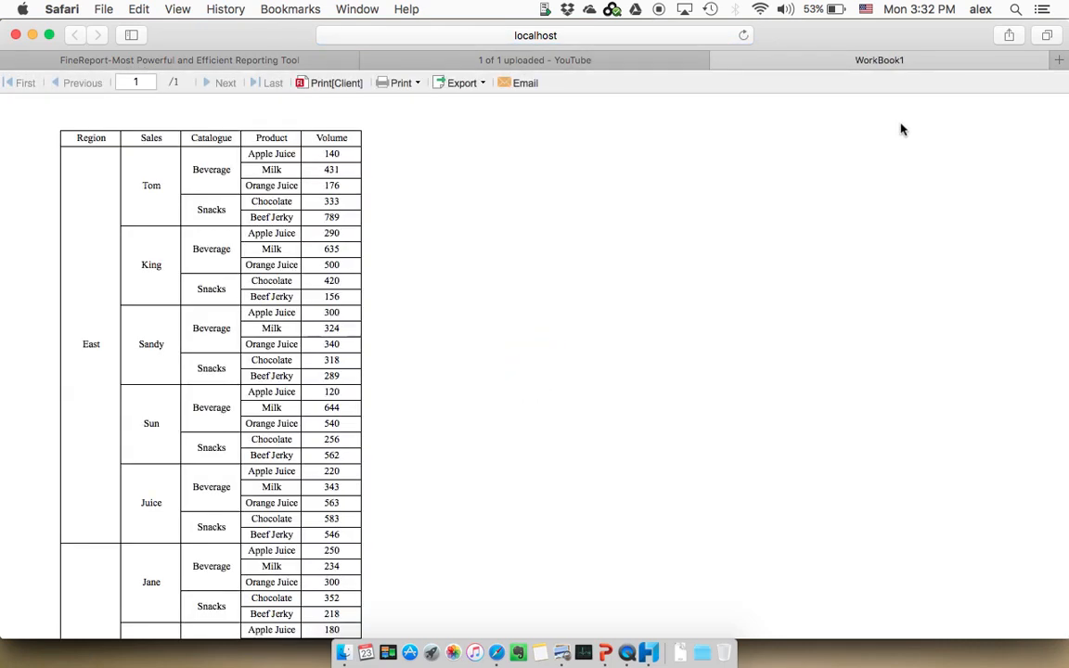
{"action": "scroll", "coordinate": [320, 322], "scroll_direction": "down", "scroll_amount": 10}
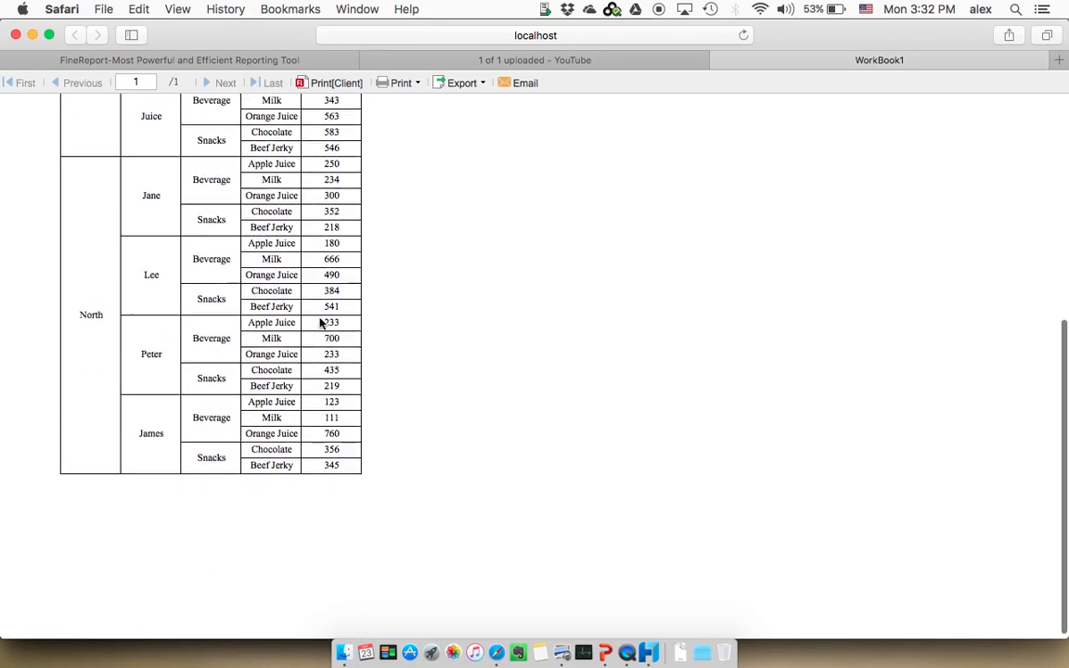
{"action": "scroll", "coordinate": [320, 322], "scroll_direction": "up", "scroll_amount": 10}
{"action": "scroll", "coordinate": [320, 322], "scroll_direction": "down", "scroll_amount": 10}
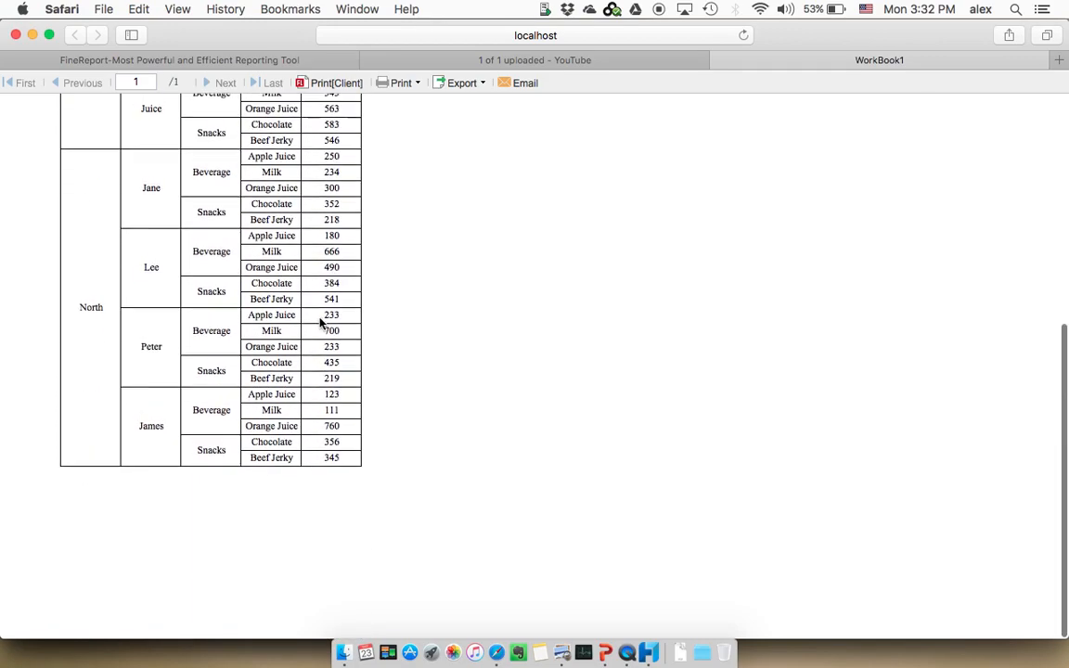
{"action": "scroll", "coordinate": [288, 322], "scroll_direction": "up", "scroll_amount": 10}
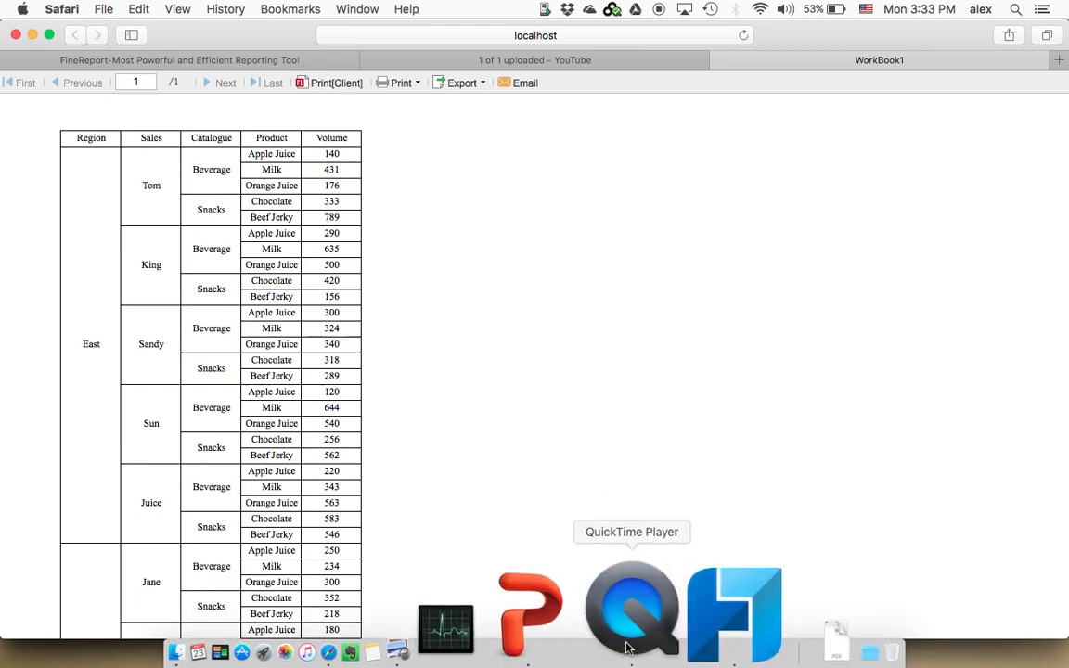
Switch between PowerPoint and the FineReport designer to review the four template-creation steps on slide 4 against the WorkBook1 template
{"action": "left_click", "coordinate": [611, 644]}
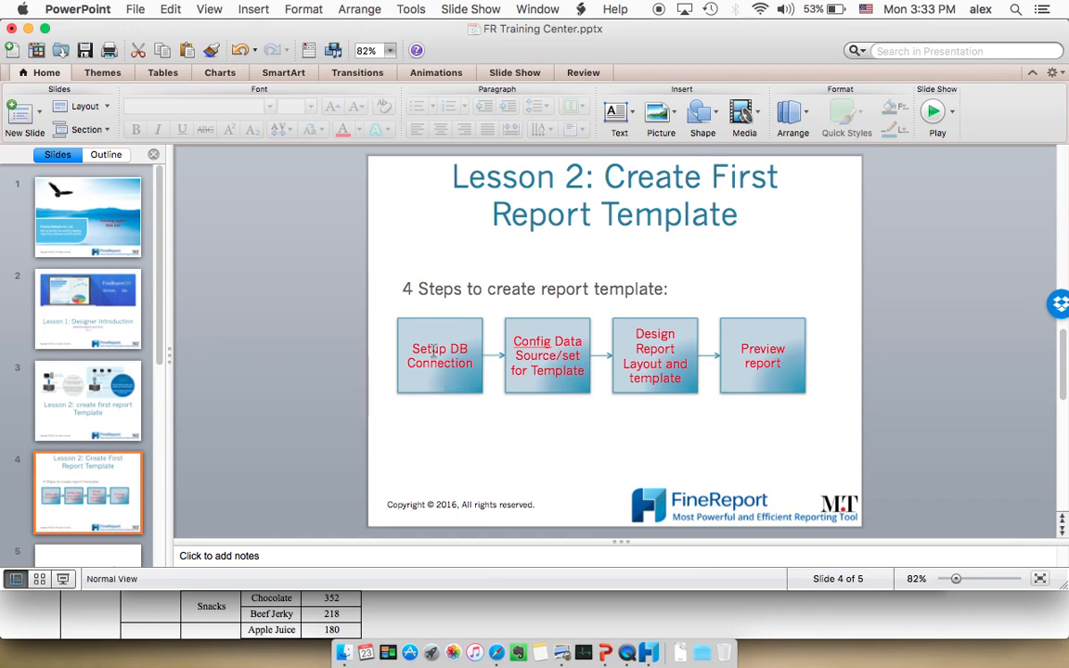
{"action": "left_click", "coordinate": [624, 620]}
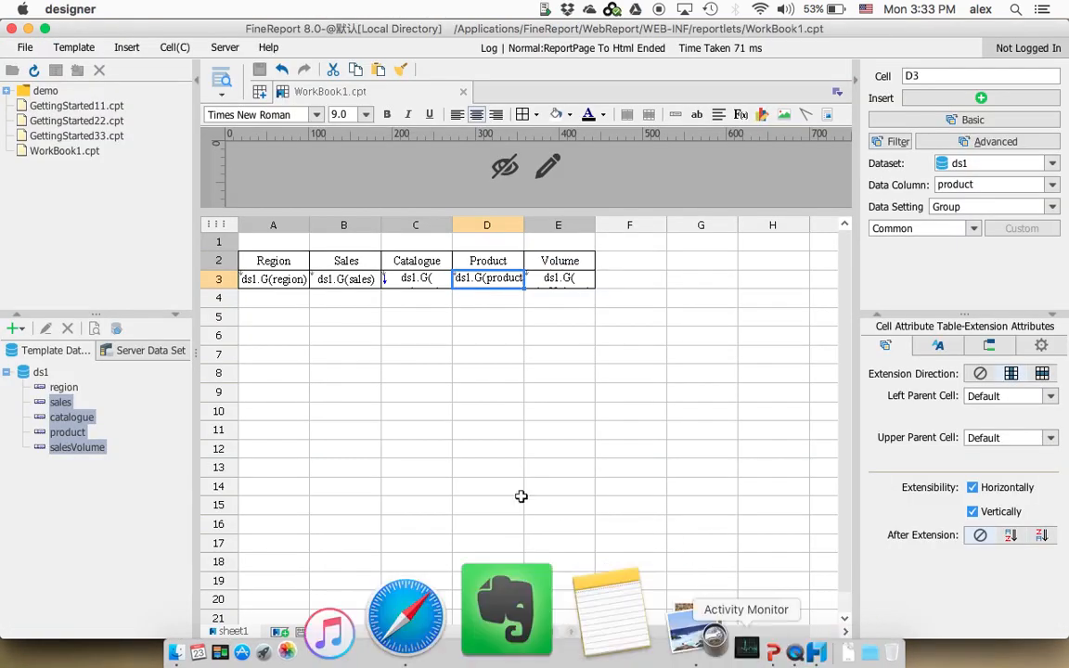
{"action": "left_click", "coordinate": [227, 48]}
{"action": "left_click", "coordinate": [345, 430]}
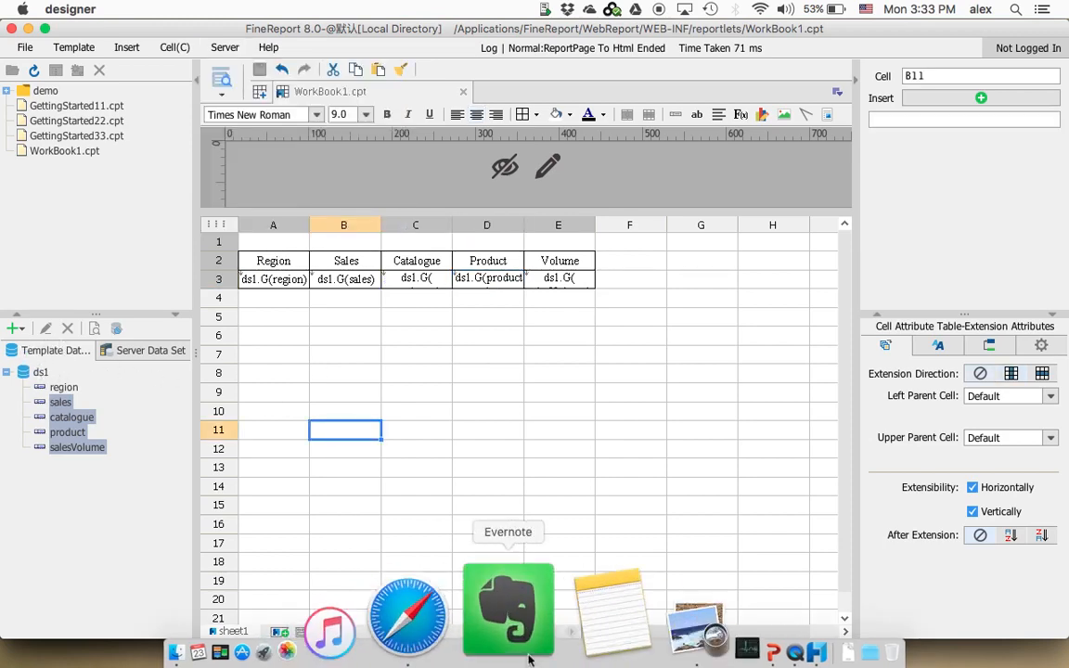
{"action": "left_click", "coordinate": [603, 617]}
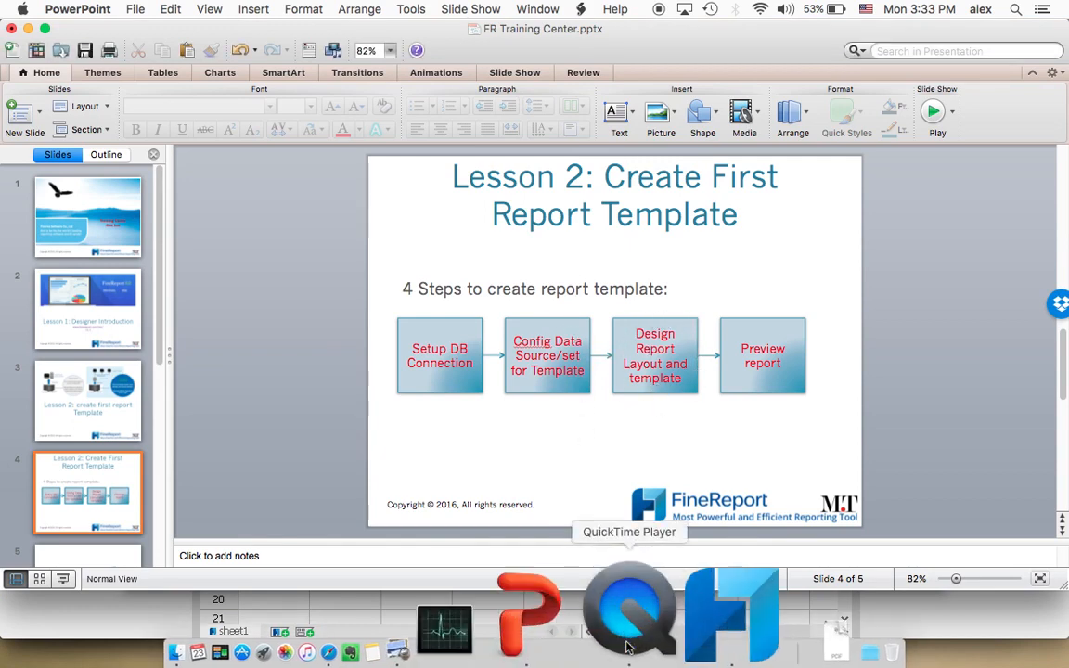
{"action": "left_click", "coordinate": [682, 620]}
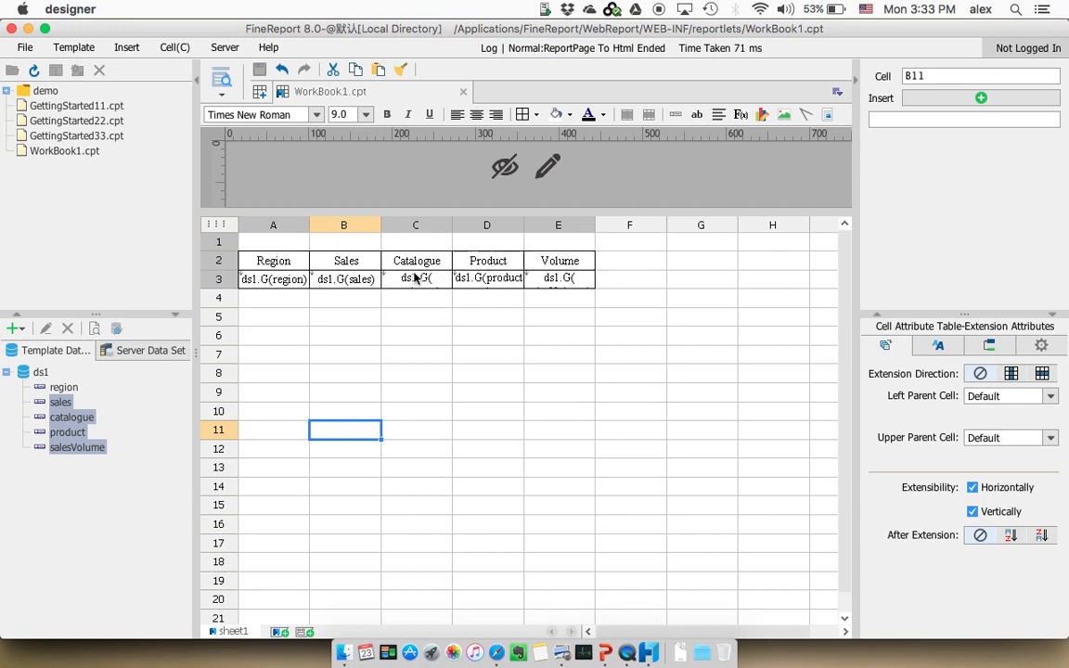
{"action": "left_click", "coordinate": [351, 278]}
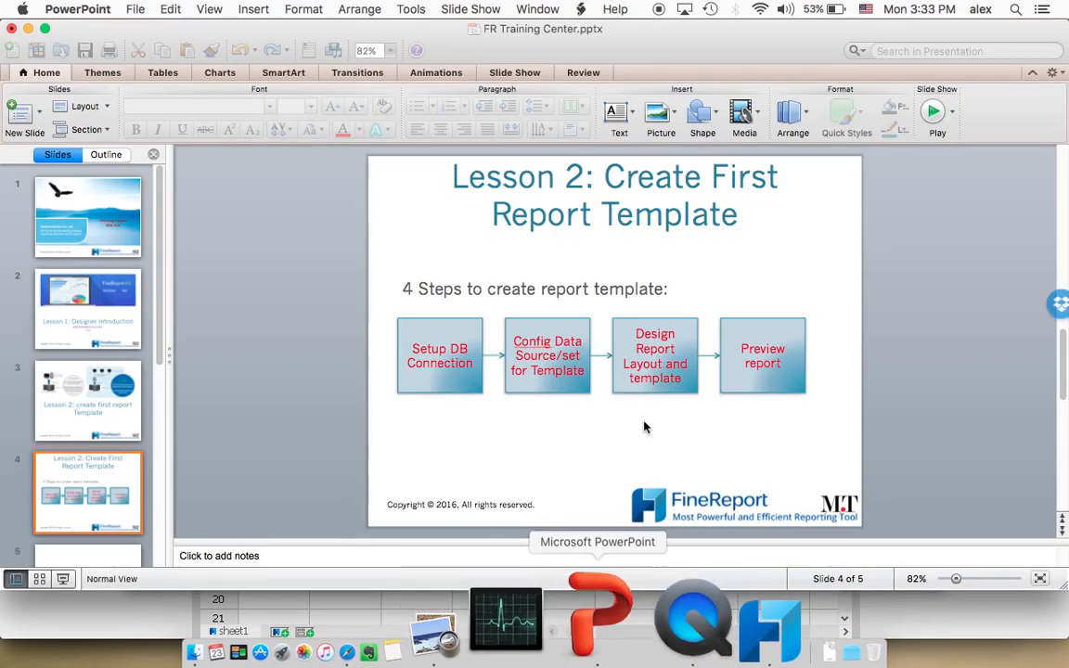
{"action": "left_click", "coordinate": [742, 372]}
Switch back to the FineReport designer, preview the WorkBook1 report in the browser again and look over its rows
{"action": "left_click", "coordinate": [656, 644]}
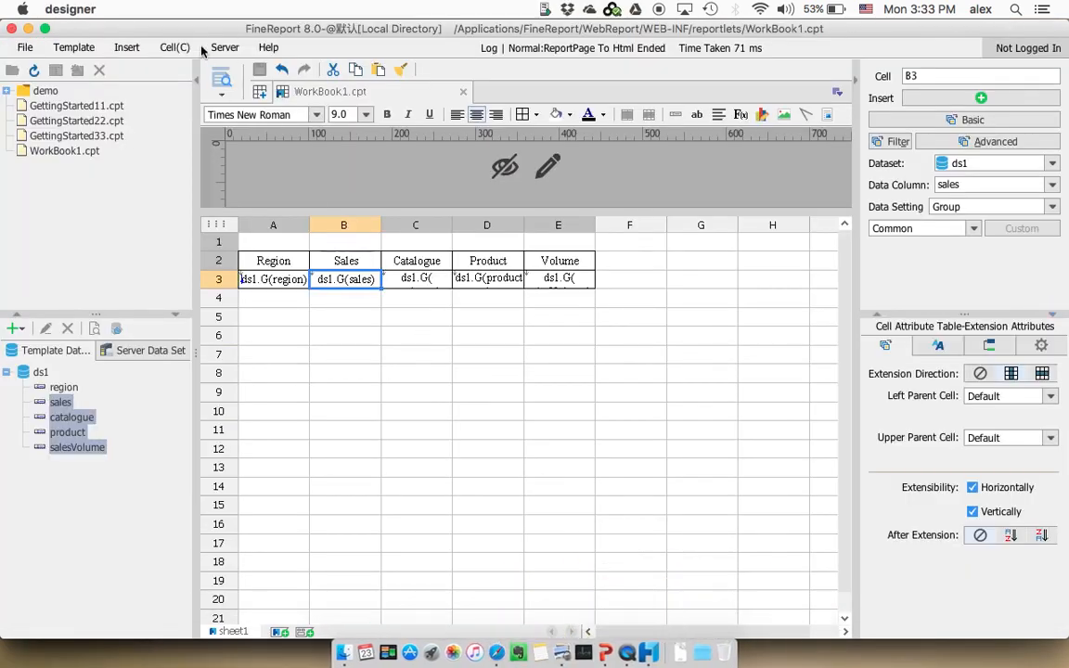
{"action": "left_click", "coordinate": [221, 80]}
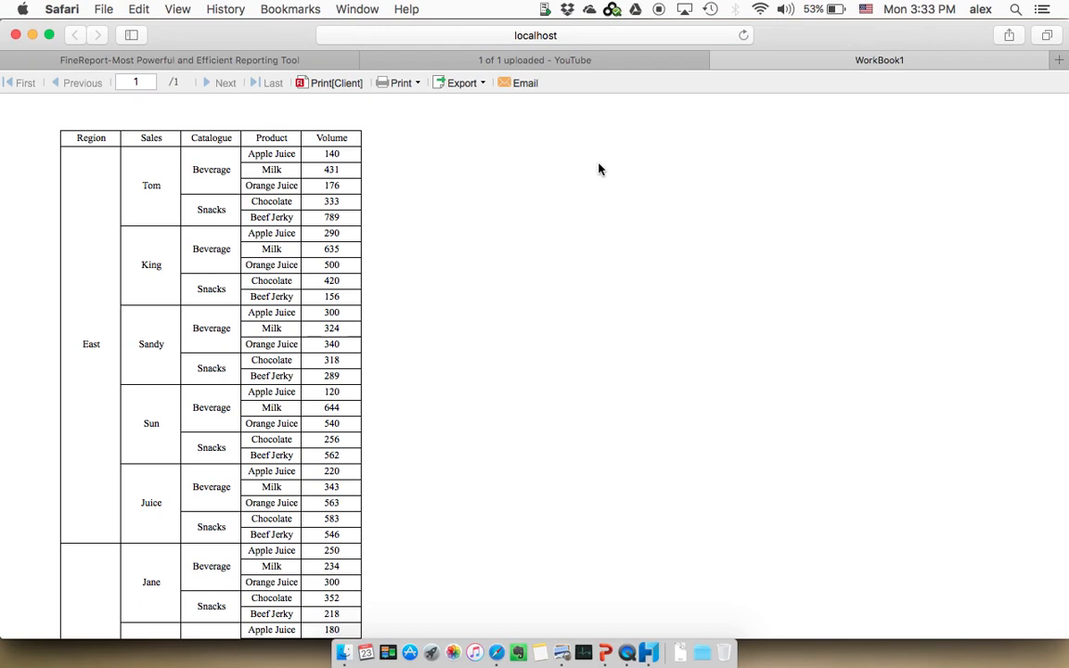
{"action": "scroll", "coordinate": [580, 242], "scroll_direction": "down", "scroll_amount": 10}
{"action": "scroll", "coordinate": [580, 241], "scroll_direction": "up", "scroll_amount": 10}
Switch to PowerPoint and show the closing thank-you slide of the training presentation
{"action": "left_click", "coordinate": [605, 617]}
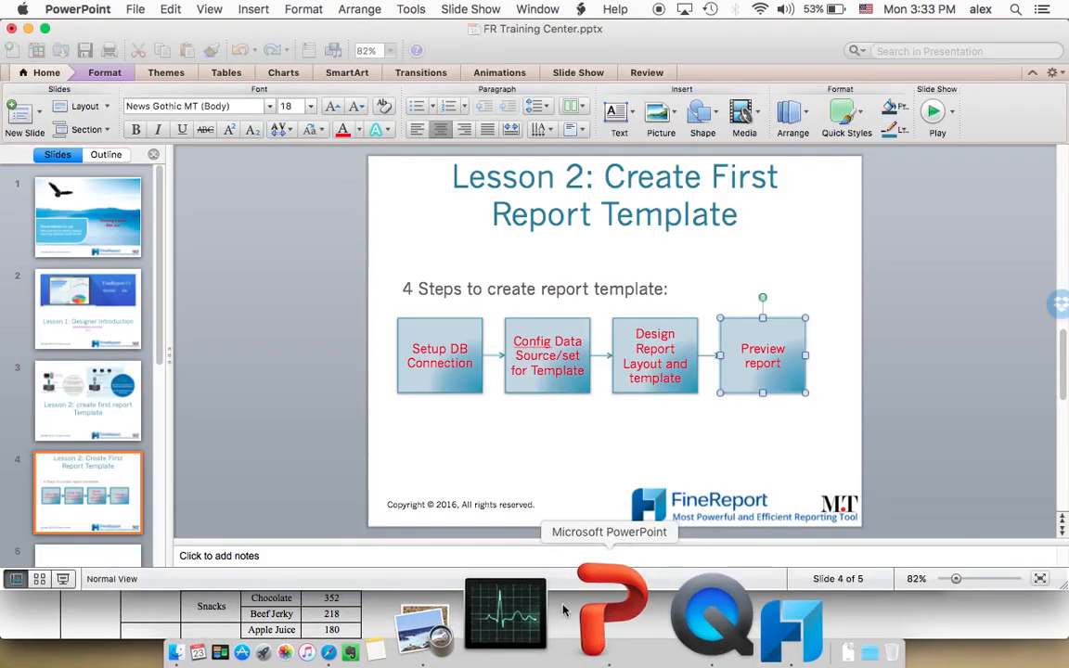
{"action": "left_click", "coordinate": [231, 464]}
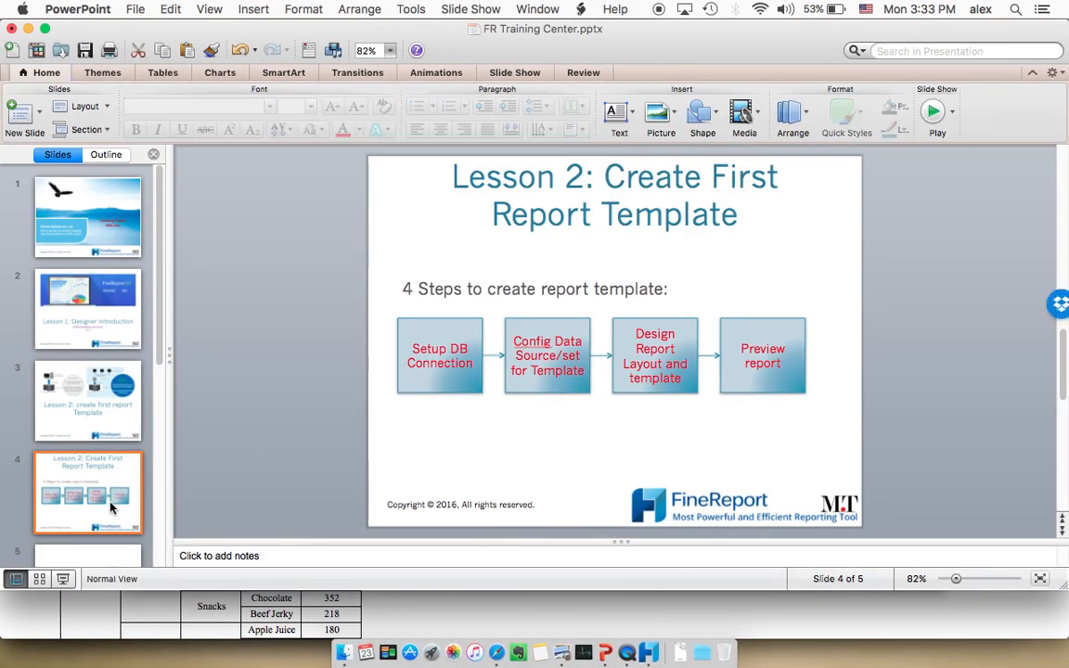
{"action": "scroll", "coordinate": [110, 507], "scroll_direction": "down", "scroll_amount": 2}
{"action": "left_click", "coordinate": [110, 507]}
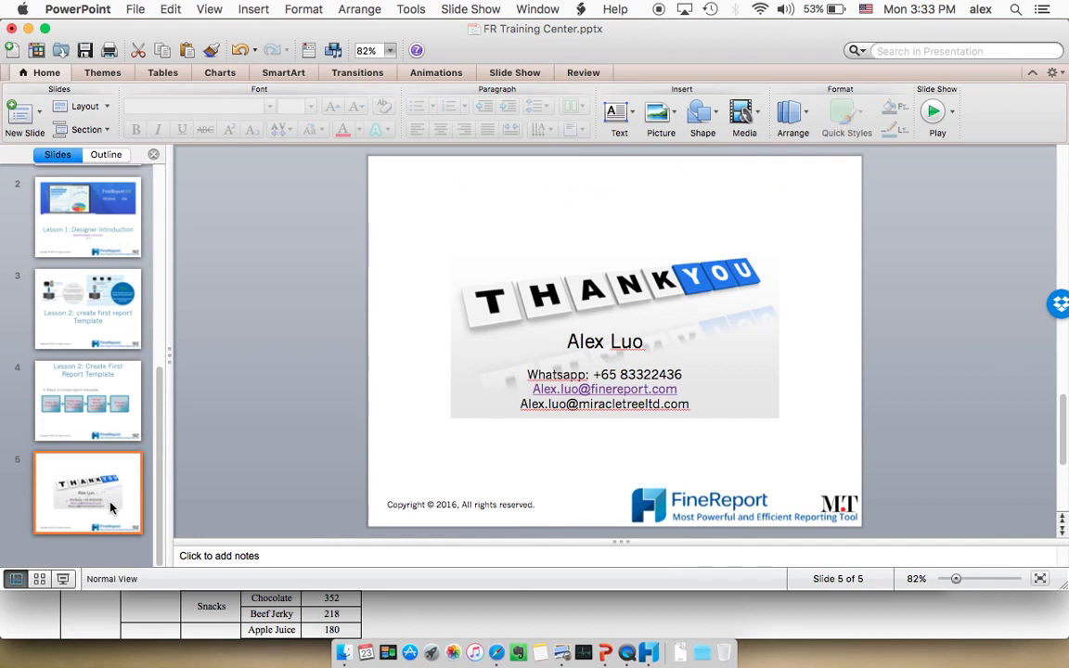